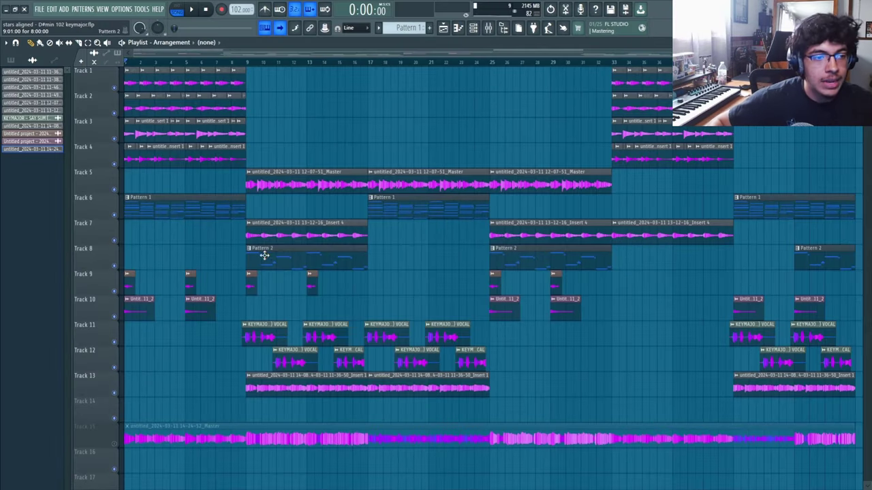
Highlight the intro clips in bars 1 to 8, followed by the clips of the section in bars 9 to 16.
{"action": "left_click_drag", "start_coordinate": [240, 310], "coordinate": [123, 68]}
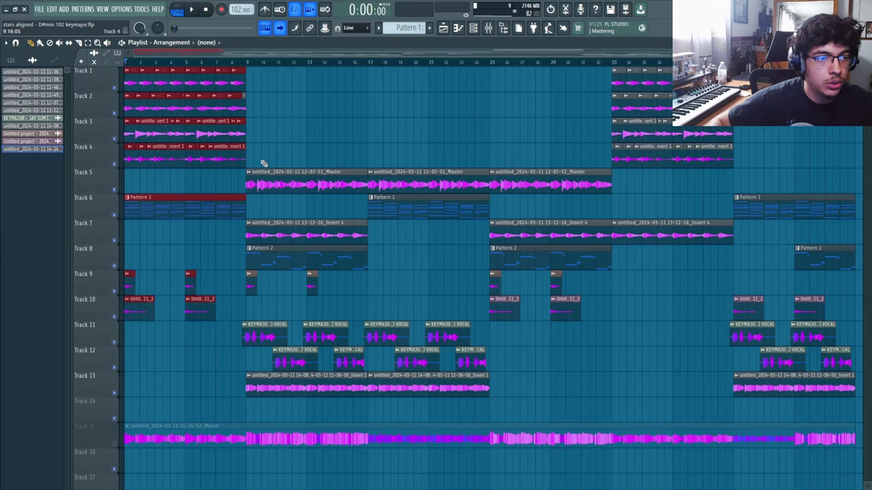
{"action": "left_click_drag", "start_coordinate": [256, 170], "coordinate": [355, 359]}
{"action": "left_click_drag", "start_coordinate": [354, 360], "coordinate": [365, 360]}
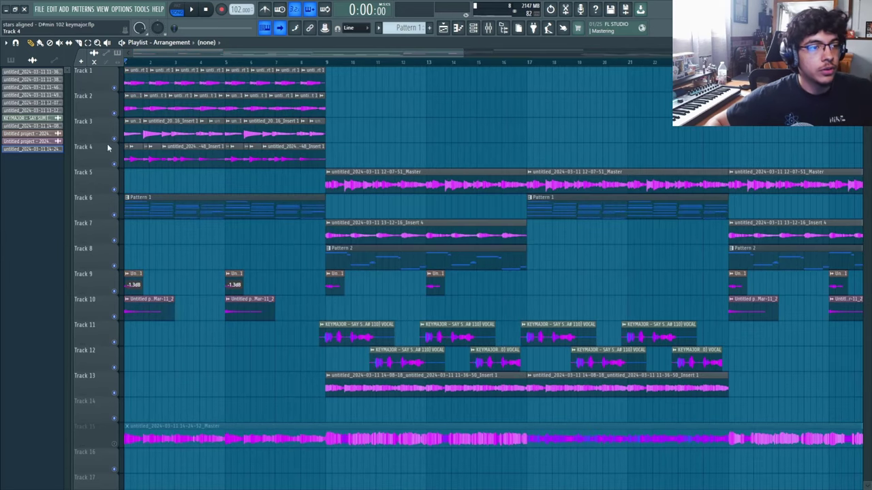
Audition the layered melody tracks of the intro, soloing Track 1 and highlighting the opening clips on Track 3.
{"action": "right_click", "coordinate": [115, 88]}
{"action": "key", "text": "space"}
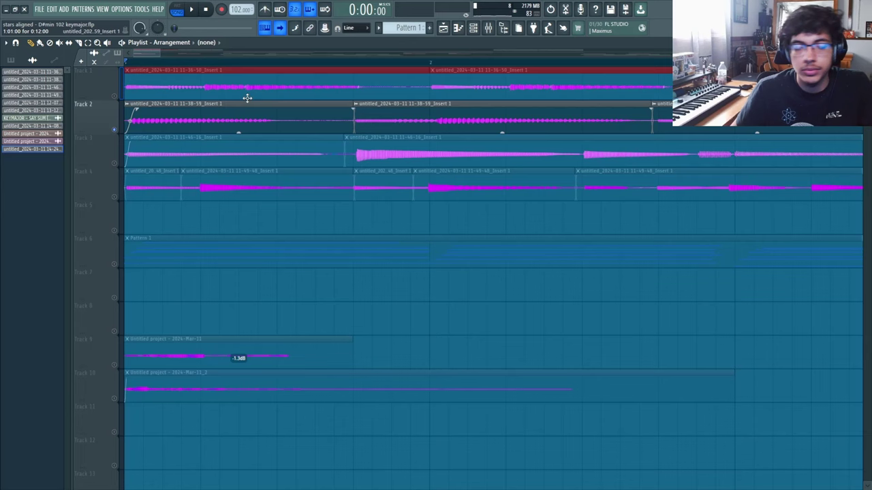
{"action": "key", "text": "space"}
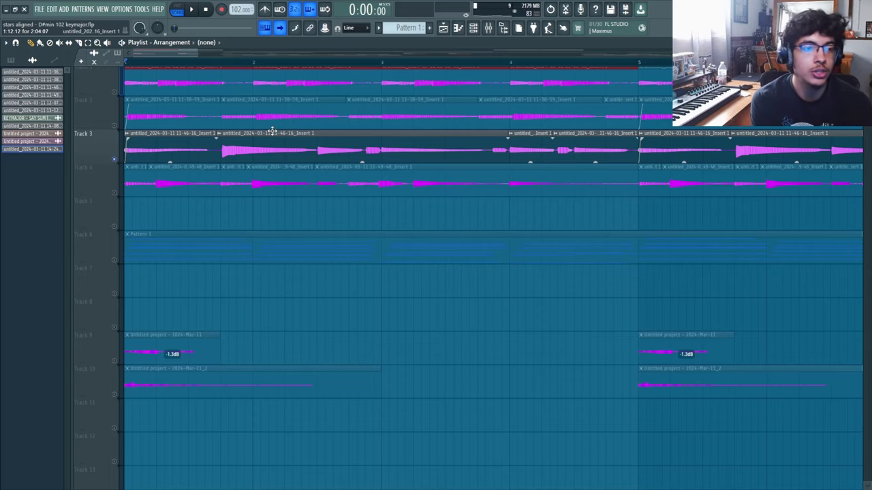
{"action": "left_click_drag", "start_coordinate": [219, 154], "coordinate": [222, 155]}
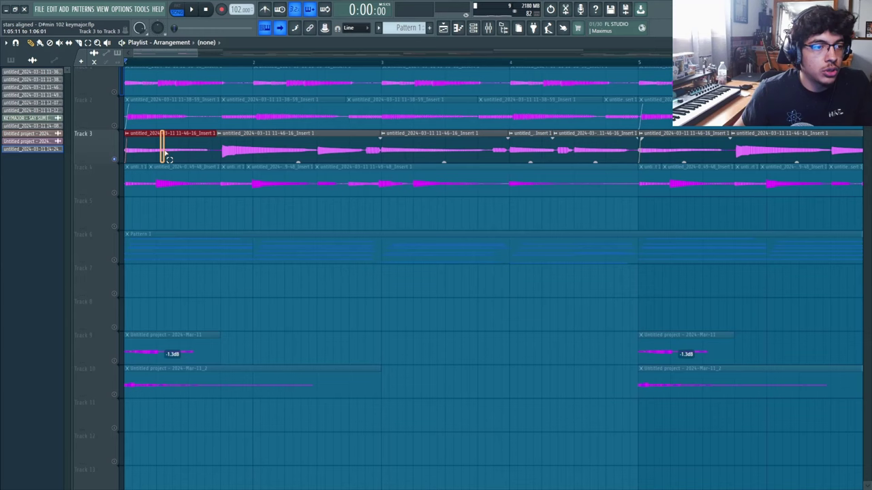
{"action": "left_click_drag", "start_coordinate": [172, 145], "coordinate": [276, 134]}
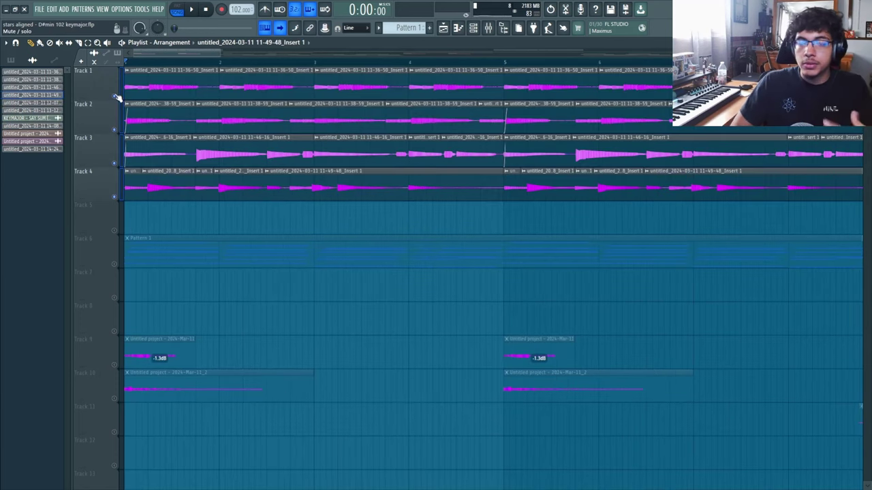
Show the browser and look through the one-shot sound packs around the AYN SOUNDS folder.
{"action": "key", "text": "alt+F8"}
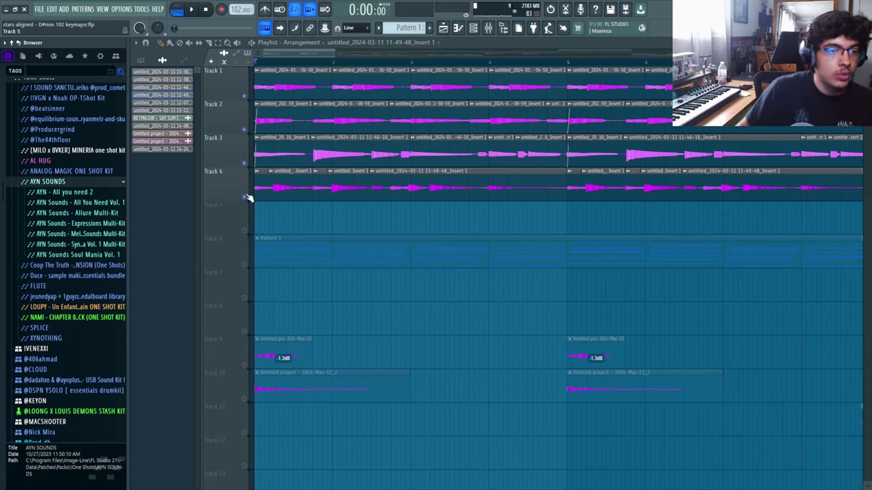
{"action": "scroll", "coordinate": [125, 170], "scroll_direction": "down", "scroll_amount": 2}
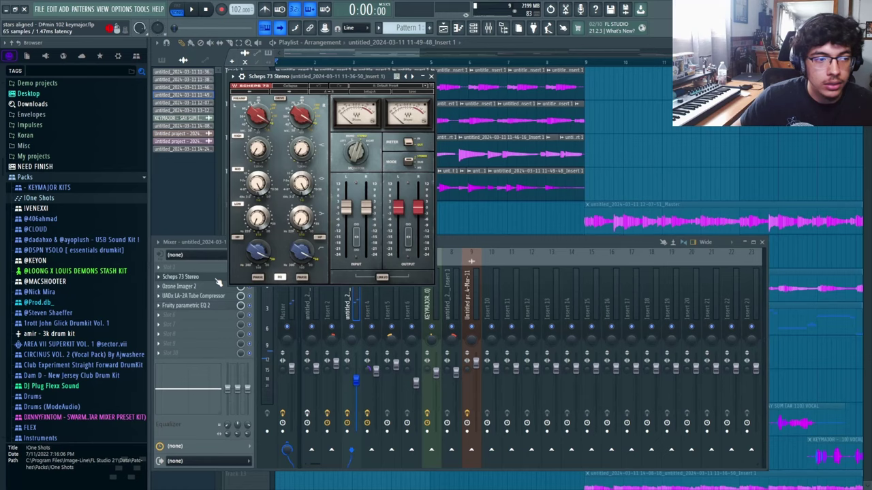
Examine the effects on mixer insert 3, auditioning Ozone Imager 2 during playback and opening the UADx LA-2A Tube Compressor.
{"action": "left_click", "coordinate": [217, 277]}
{"action": "left_click", "coordinate": [213, 287]}
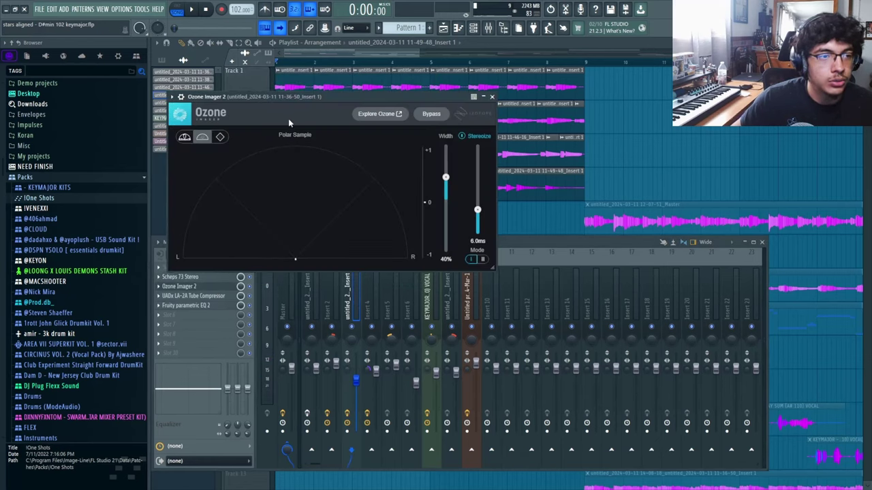
{"action": "key", "text": "space"}
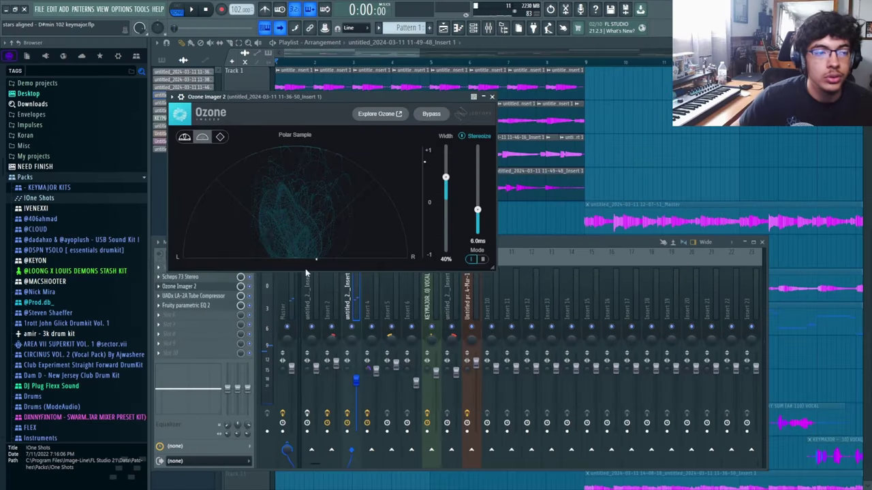
{"action": "key", "text": "space"}
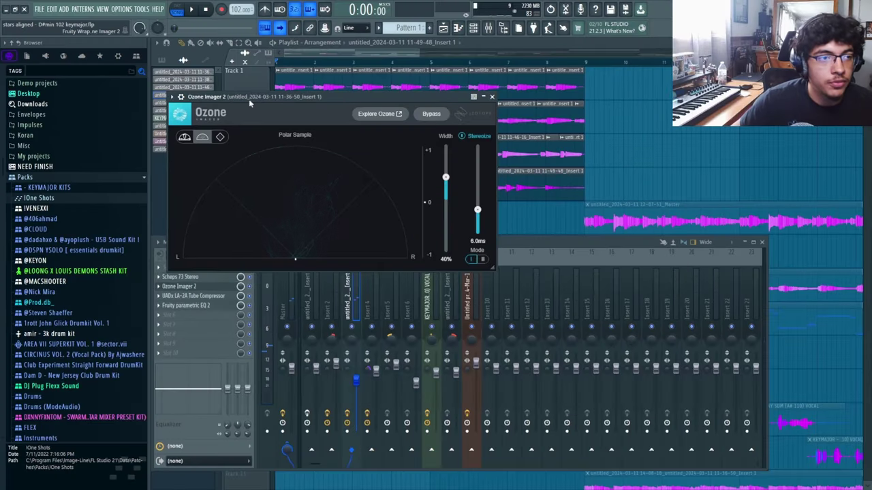
{"action": "left_click", "coordinate": [493, 97]}
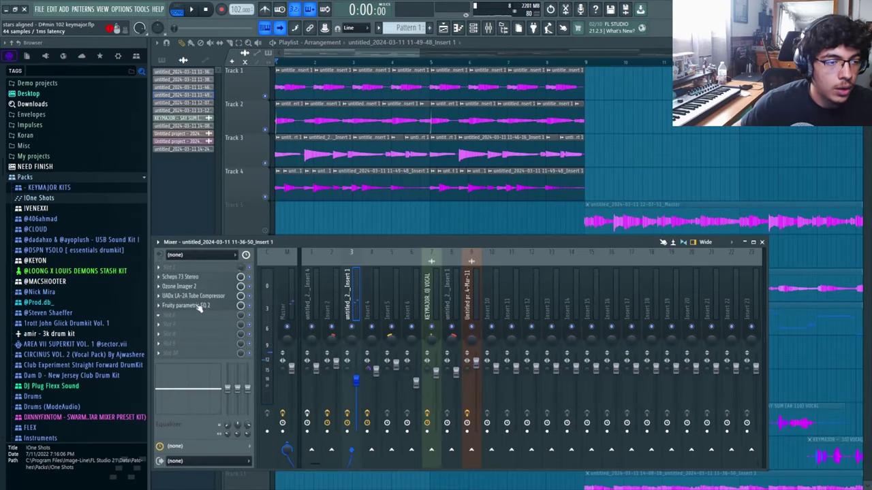
{"action": "left_click", "coordinate": [193, 296]}
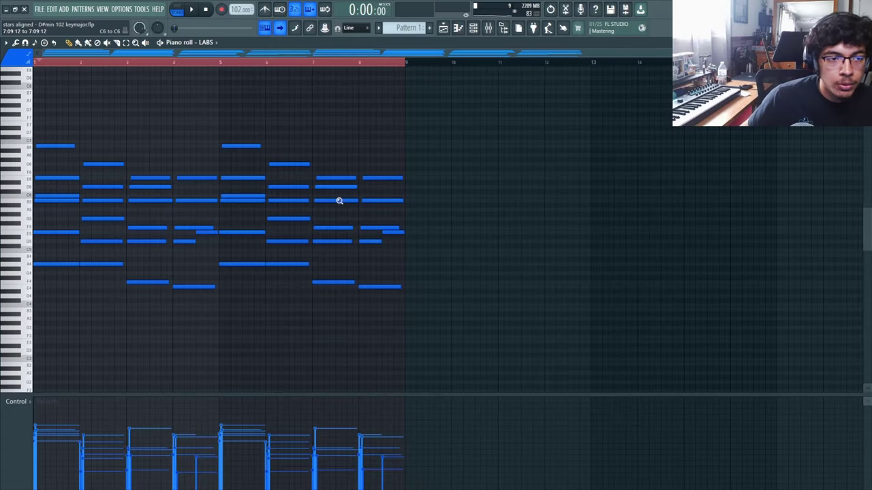
Examine the chord voicings of the LABS pattern by highlighting the bass notes and the middle notes of the first chords.
{"action": "right_click", "coordinate": [339, 201], "text": "ctrl"}
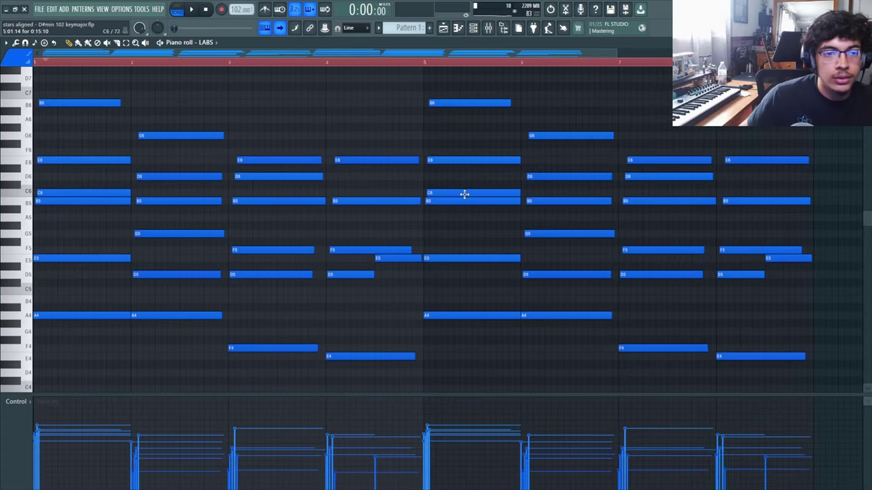
{"action": "scroll", "coordinate": [455, 197], "scroll_direction": "down", "scroll_amount": 2, "text": "ctrl"}
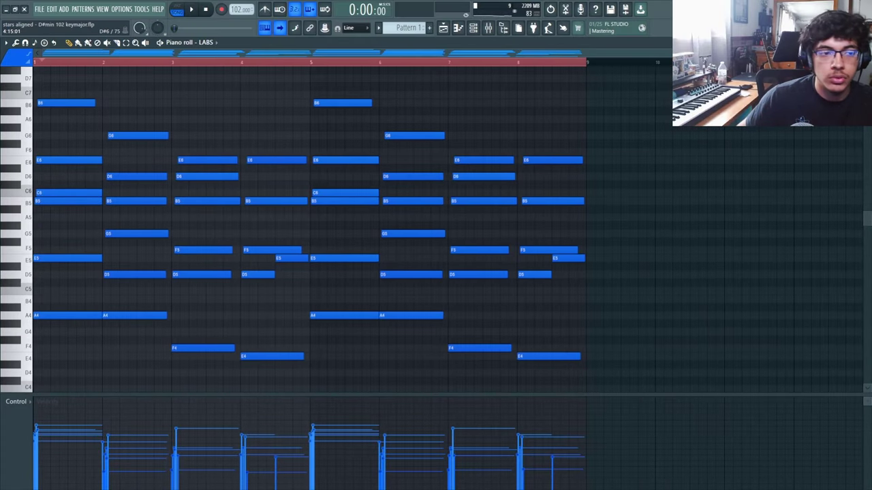
{"action": "scroll", "coordinate": [301, 165], "scroll_direction": "down", "scroll_amount": 1, "text": "alt"}
{"action": "scroll", "coordinate": [301, 166], "scroll_direction": "down", "scroll_amount": 1, "text": "ctrl"}
{"action": "key", "text": "ctrl+d"}
{"action": "scroll", "coordinate": [245, 277], "scroll_direction": "up", "scroll_amount": 2, "text": "ctrl"}
{"action": "scroll", "coordinate": [245, 277], "scroll_direction": "up", "scroll_amount": 2}
{"action": "scroll", "coordinate": [232, 286], "scroll_direction": "down", "scroll_amount": 1, "text": "ctrl"}
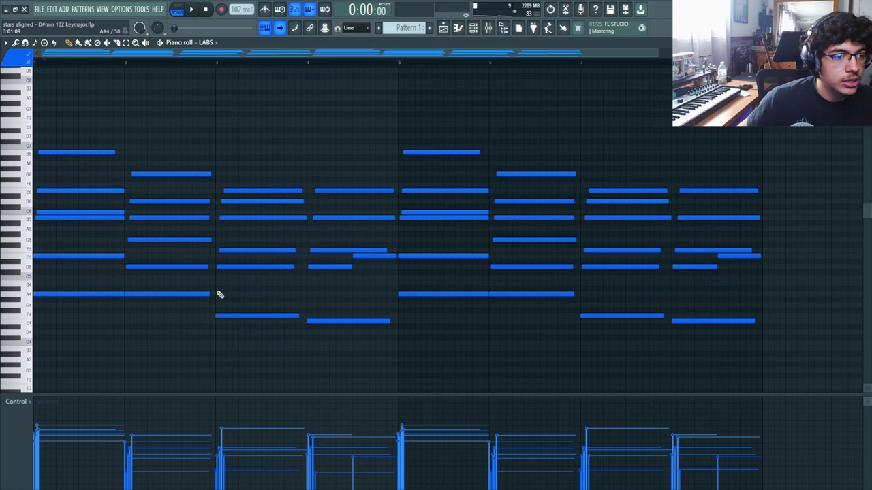
{"action": "left_click_drag", "start_coordinate": [101, 287], "coordinate": [352, 361]}
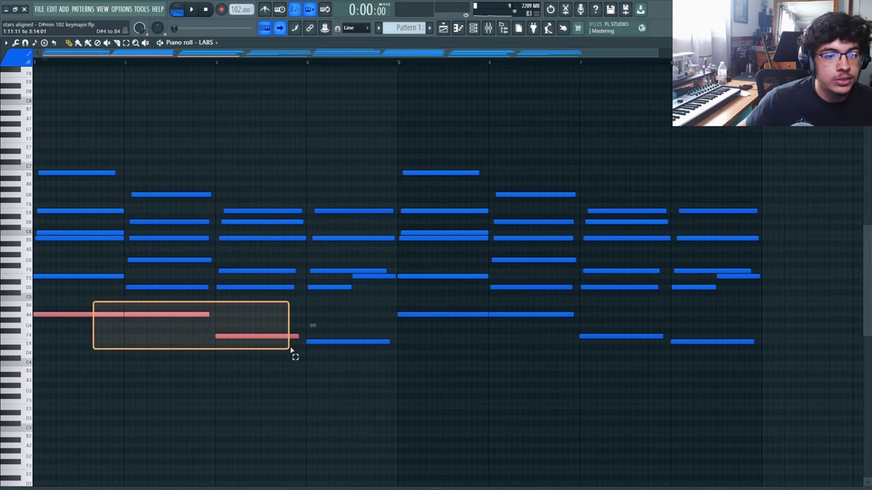
{"action": "left_click_drag", "start_coordinate": [292, 352], "coordinate": [317, 343]}
{"action": "key", "text": "ctrl+d"}
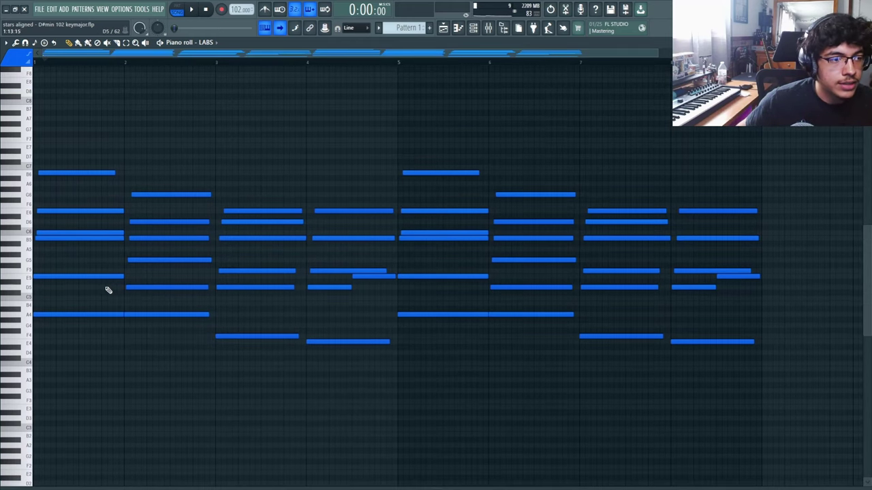
{"action": "left_click_drag", "start_coordinate": [94, 251], "coordinate": [306, 292]}
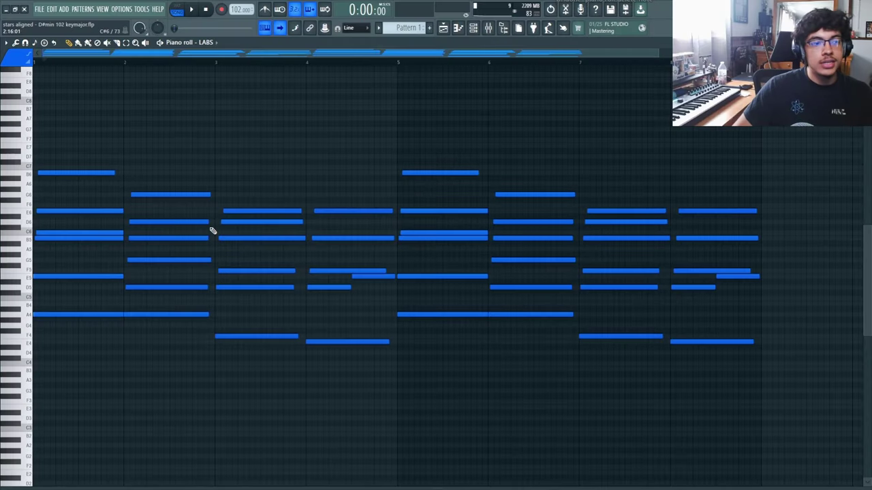
Delete all notes of the first chord except C6 and B5, and play the two remaining notes together.
{"action": "scroll", "coordinate": [109, 238], "scroll_direction": "up", "scroll_amount": 2}
{"action": "scroll", "coordinate": [148, 243], "scroll_direction": "down", "scroll_amount": 2}
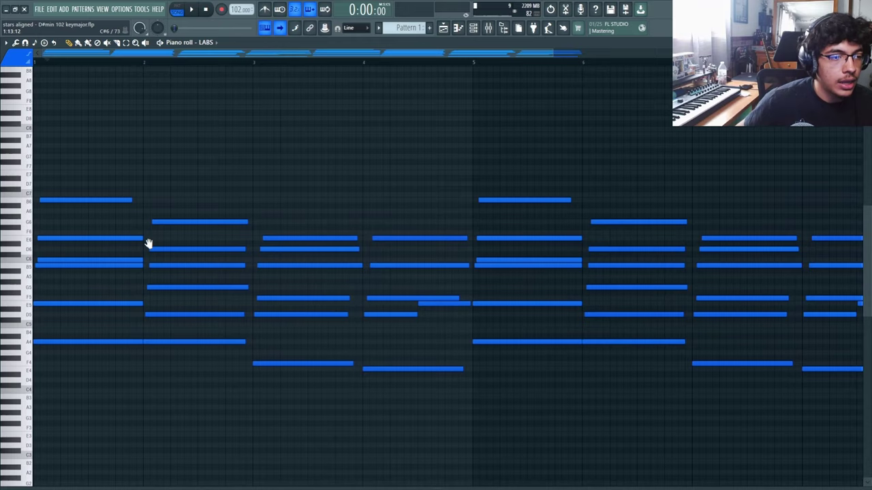
{"action": "scroll", "coordinate": [132, 243], "scroll_direction": "down", "scroll_amount": 1}
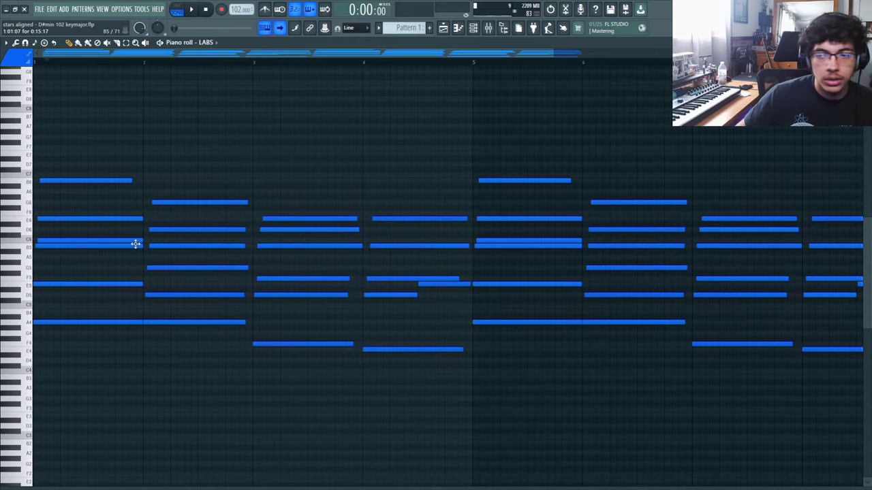
{"action": "scroll", "coordinate": [76, 246], "scroll_direction": "up", "scroll_amount": 2}
{"action": "left_click_drag", "start_coordinate": [105, 228], "coordinate": [75, 249]}
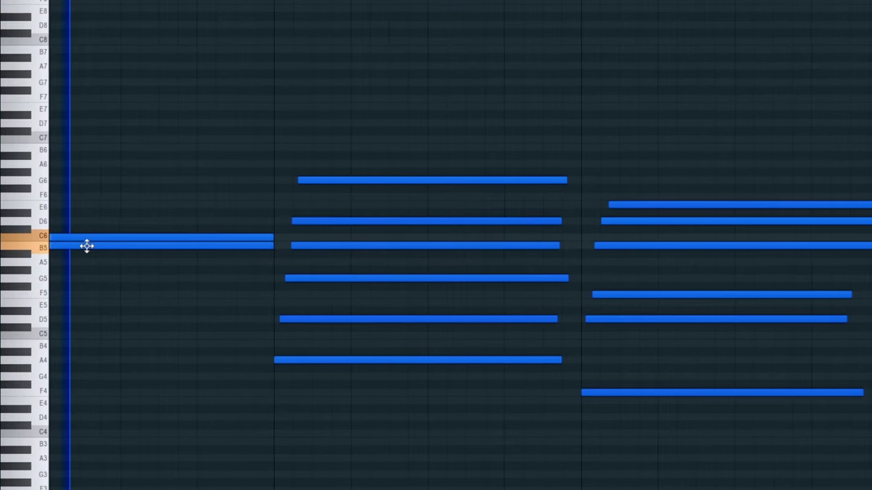
{"action": "key", "text": "space"}
{"action": "key", "text": "space"}
{"action": "key", "text": "space"}
{"action": "key", "text": "space"}
{"action": "scroll", "coordinate": [71, 251], "scroll_direction": "down", "scroll_amount": 2}
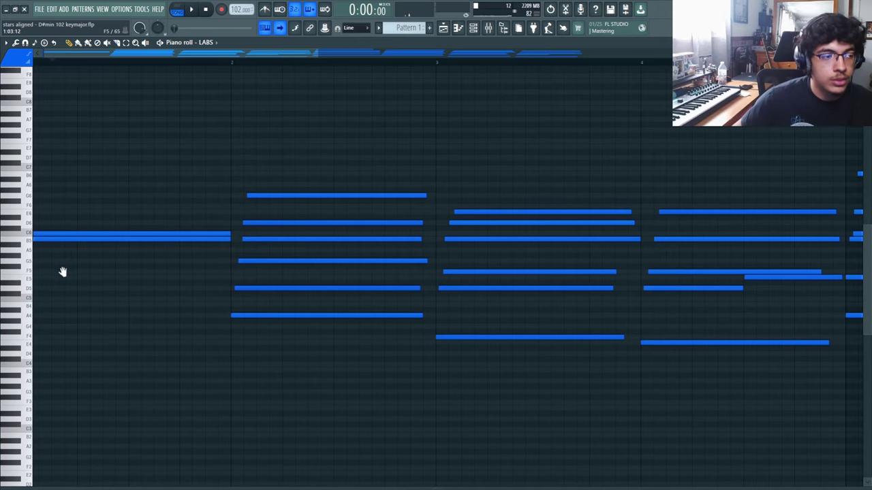
Undo the note deletions in the first chord.
{"action": "key", "text": "ctrl+z"}
{"action": "key", "text": "ctrl+z"}
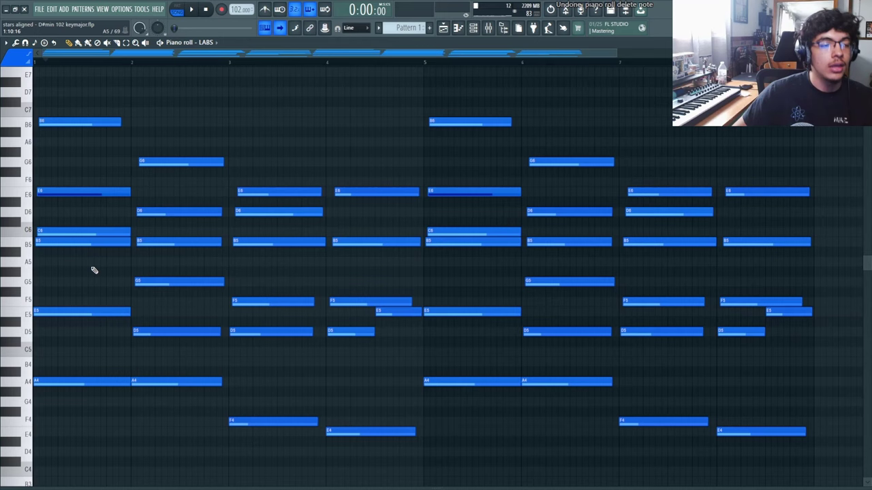
{"action": "scroll", "coordinate": [185, 245], "scroll_direction": "down", "scroll_amount": 1}
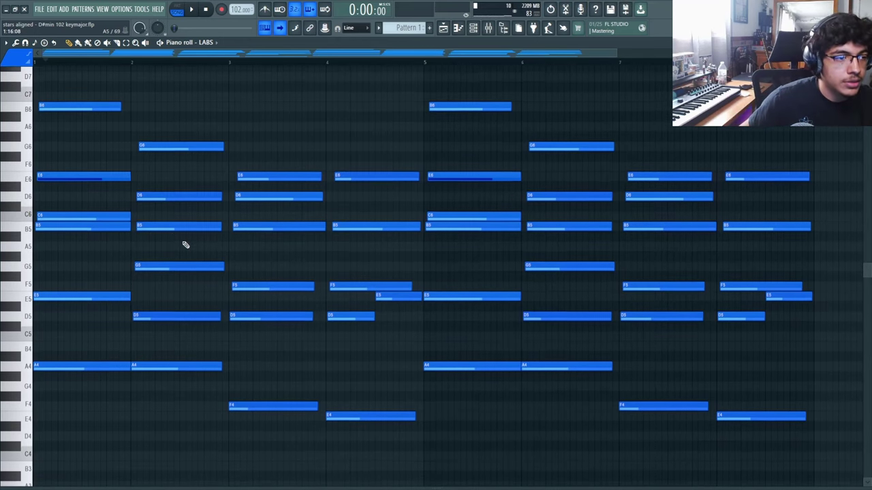
Transpose the first chord's E6 and B6 notes down an octave one at a time, returning each to its original pitch.
{"action": "scroll", "coordinate": [171, 247], "scroll_direction": "down", "scroll_amount": 2}
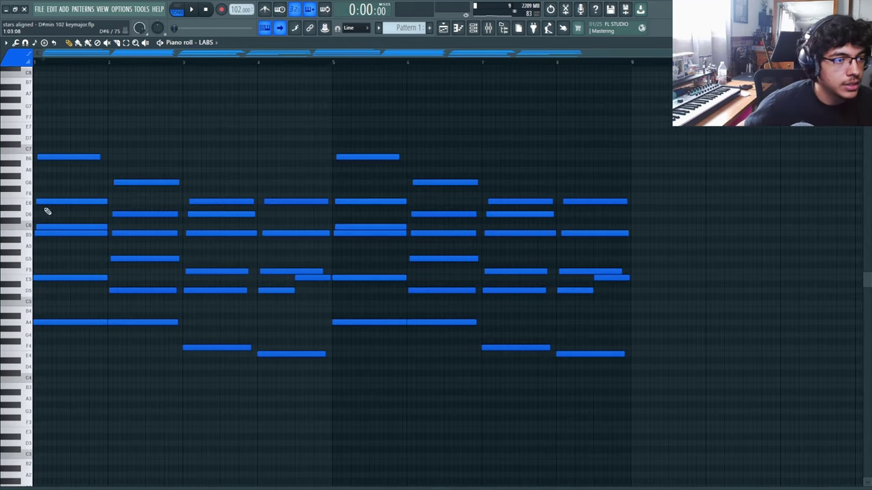
{"action": "left_click", "coordinate": [52, 202], "text": "ctrl"}
{"action": "key", "text": "ctrl+Down"}
{"action": "key", "text": "ctrl+Up"}
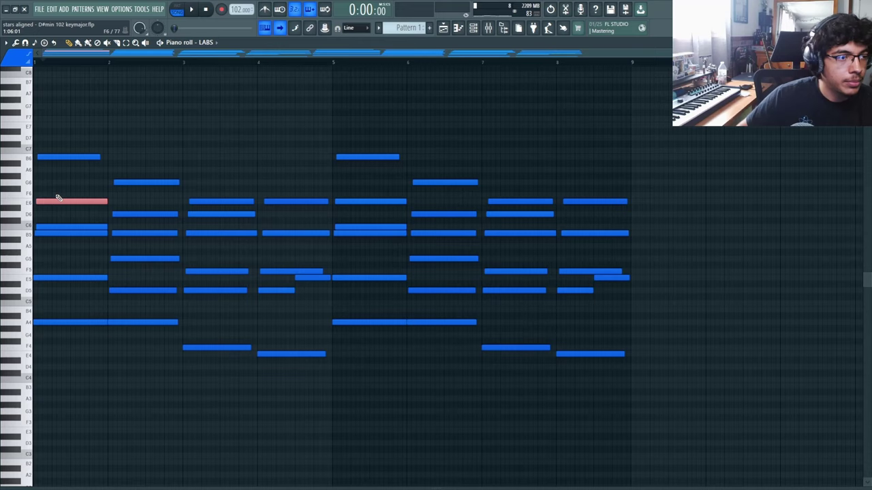
{"action": "left_click", "coordinate": [39, 157]}
{"action": "key", "text": "ctrl+Down"}
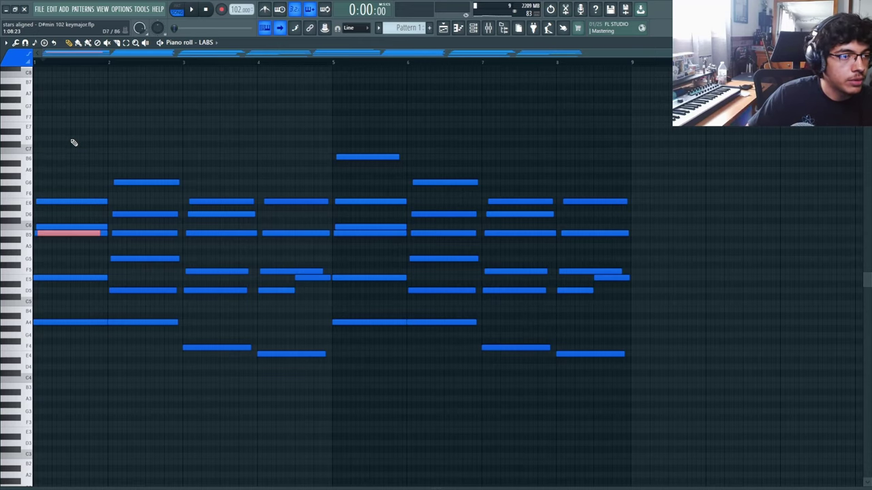
{"action": "key", "text": "ctrl+Up"}
Transpose the first chord's B6 and E6 notes together down an octave and back up, and play the restored chord.
{"action": "left_click", "coordinate": [68, 201], "text": "ctrl+shift"}
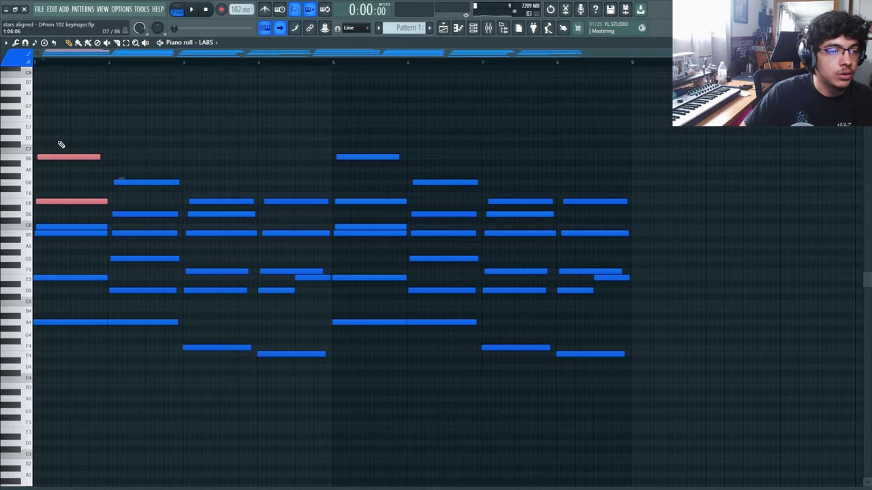
{"action": "key", "text": "ctrl+Down"}
{"action": "key", "text": "ctrl+Up"}
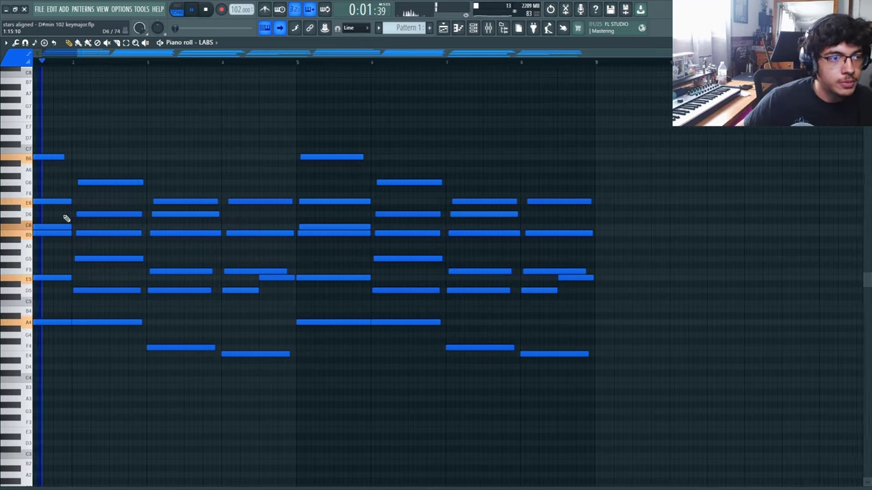
{"action": "key", "text": "space"}
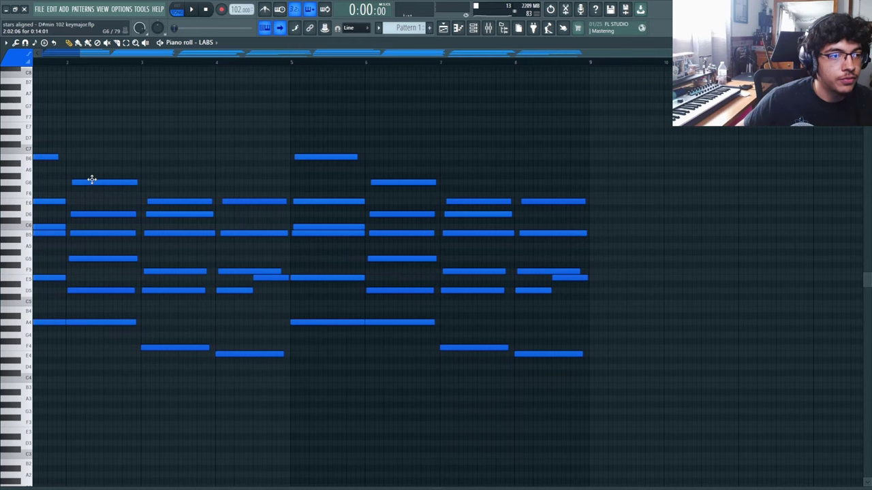
Transpose the second chord's D6 and G6 notes down an octave and return them to their original pitch.
{"action": "key", "text": "ctrl+s"}
{"action": "scroll", "coordinate": [136, 198], "scroll_direction": "up", "scroll_amount": 3}
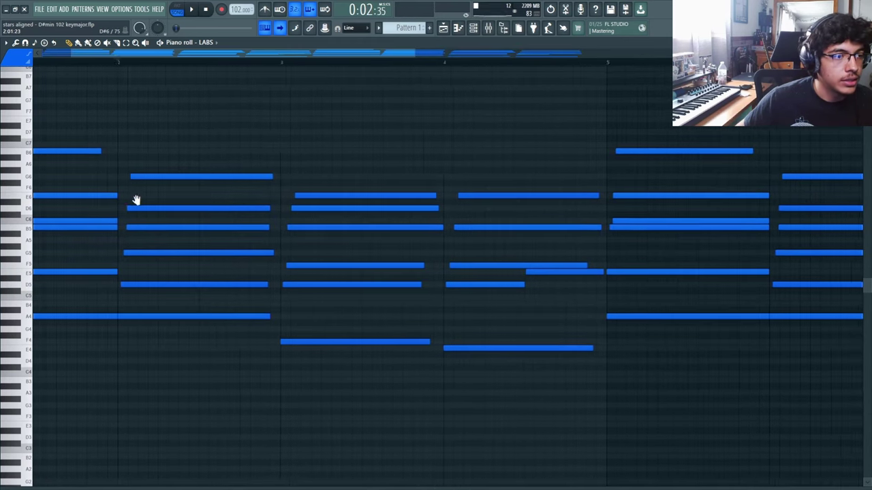
{"action": "scroll", "coordinate": [134, 209], "scroll_direction": "down", "scroll_amount": 2}
{"action": "left_click", "coordinate": [141, 209], "text": "ctrl+shift"}
{"action": "left_click", "coordinate": [153, 176], "text": "ctrl+shift"}
{"action": "key", "text": "ctrl+Down"}
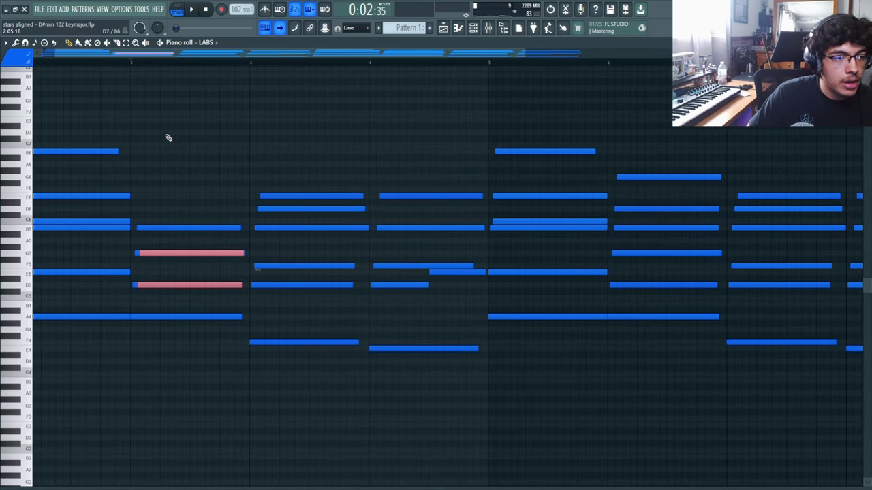
{"action": "key", "text": "ctrl+Up"}
Place the playhead at bar 3 and transpose the third chord's D6 and E6 notes down an octave.
{"action": "scroll", "coordinate": [166, 67], "scroll_direction": "right", "scroll_amount": 1}
{"action": "left_click", "coordinate": [184, 64]}
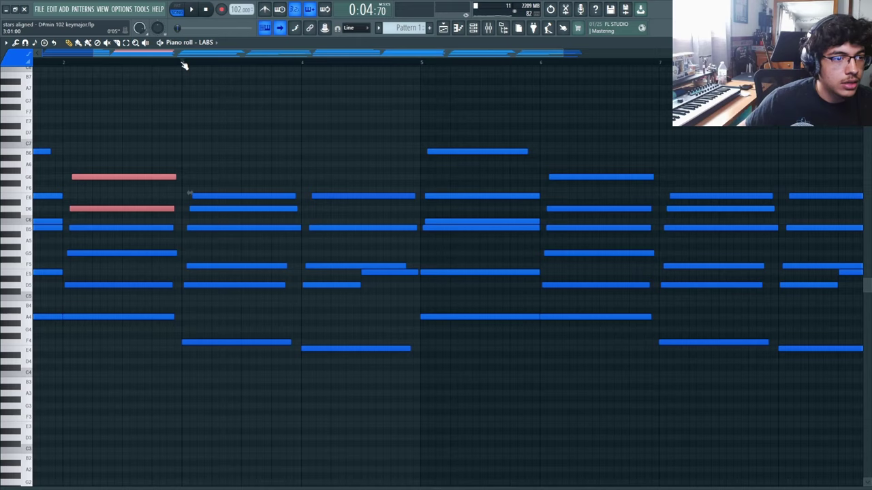
{"action": "left_click_drag", "start_coordinate": [218, 209], "coordinate": [235, 183]}
{"action": "key", "text": "ctrl+Down"}
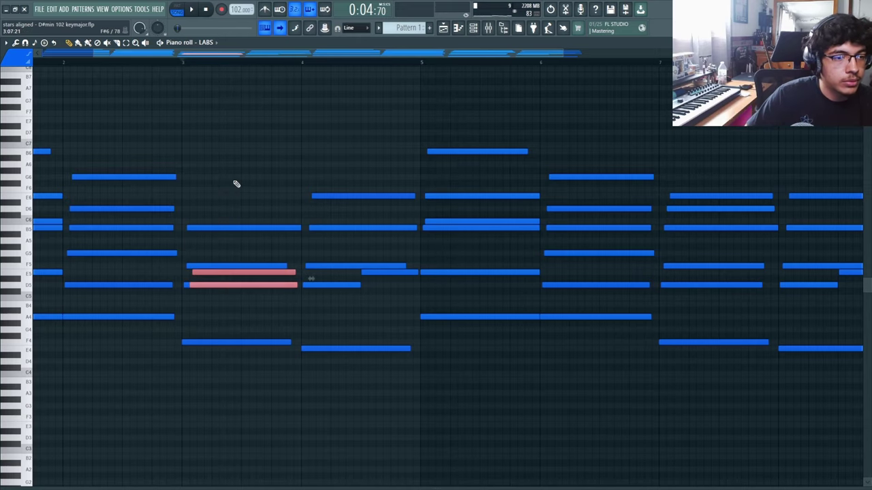
Transpose the third chord's D6 and E6 notes back up an octave and deselect them.
{"action": "key", "text": "ctrl+Up"}
{"action": "scroll", "coordinate": [282, 152], "scroll_direction": "right", "scroll_amount": 2}
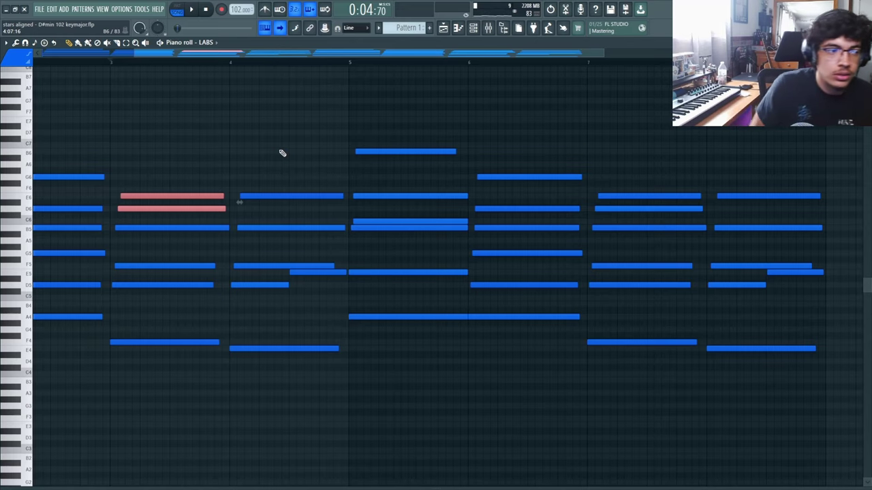
{"action": "key", "text": "ctrl+d"}
{"action": "scroll", "coordinate": [282, 153], "scroll_direction": "down", "scroll_amount": 3}
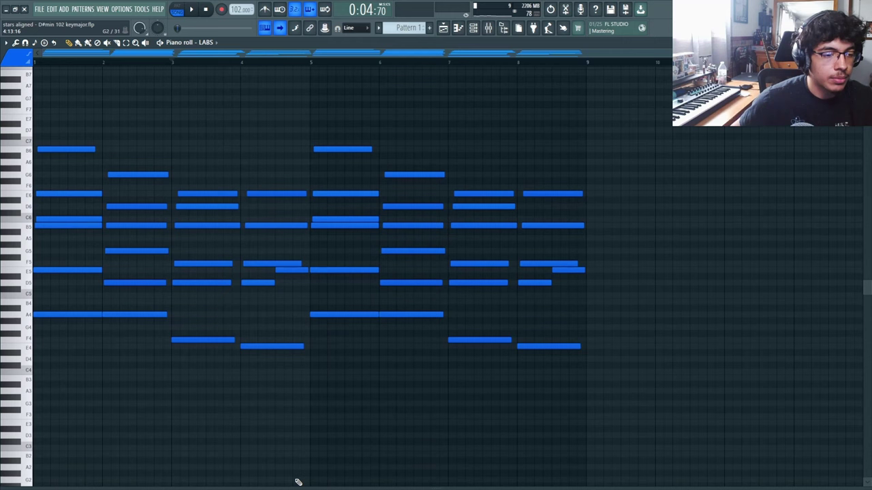
Show the piano roll's note velocities, and bring up the randomizer and strumizer tools in turn, closing each without accepting.
{"action": "left_click", "coordinate": [286, 485]}
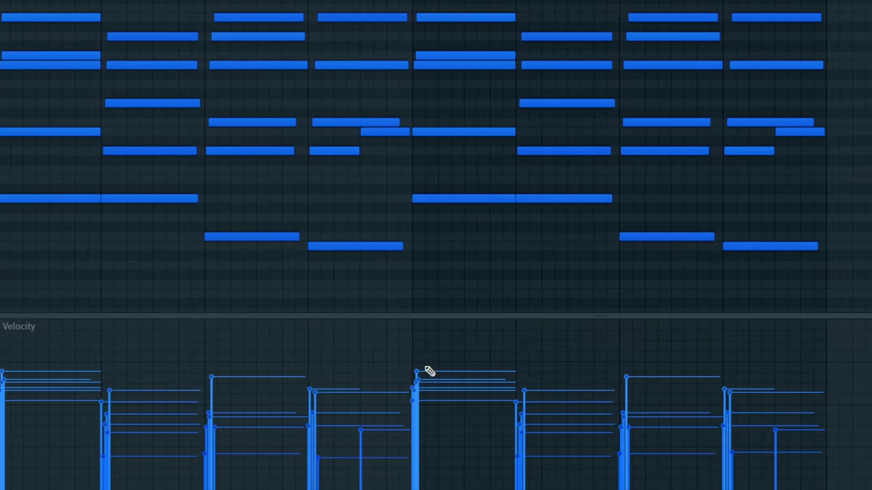
{"action": "key", "text": "alt+r"}
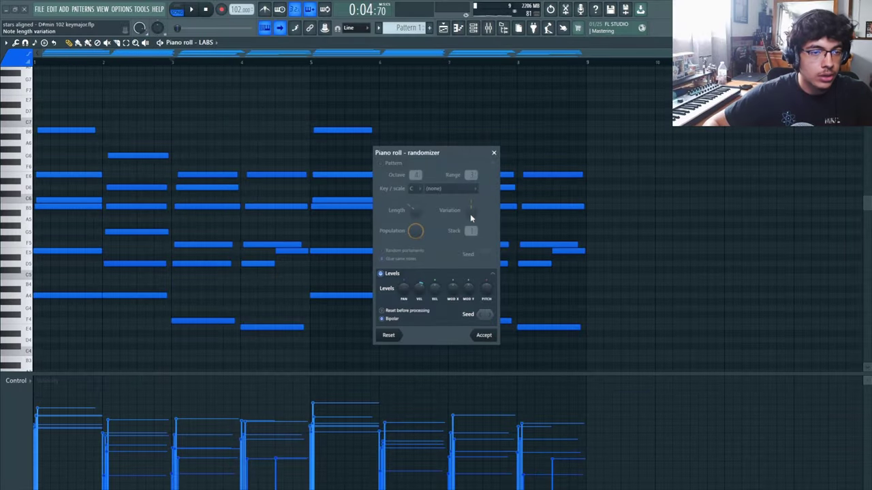
{"action": "left_click", "coordinate": [494, 153]}
{"action": "key", "text": "alt+s"}
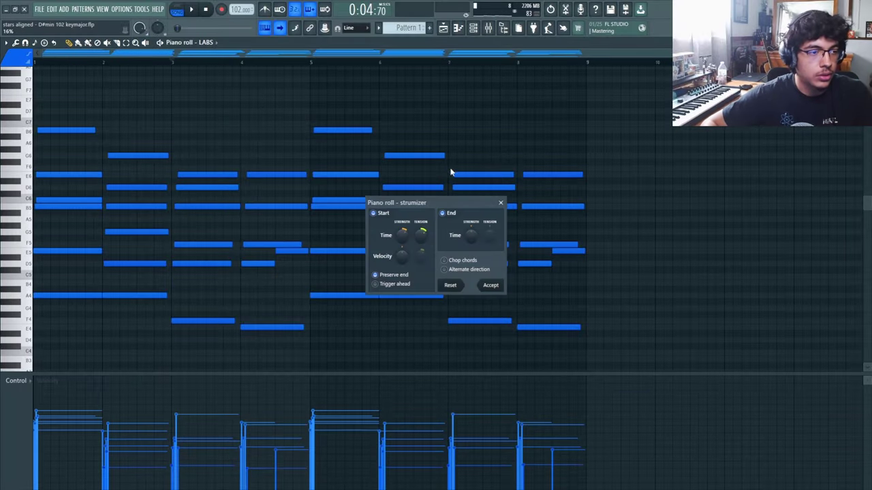
{"action": "left_click", "coordinate": [499, 203]}
Open the RC-20 Retro Color effect on mixer Insert 4.
{"action": "scroll", "coordinate": [198, 233], "scroll_direction": "up", "scroll_amount": 2}
{"action": "scroll", "coordinate": [137, 232], "scroll_direction": "up", "scroll_amount": 2}
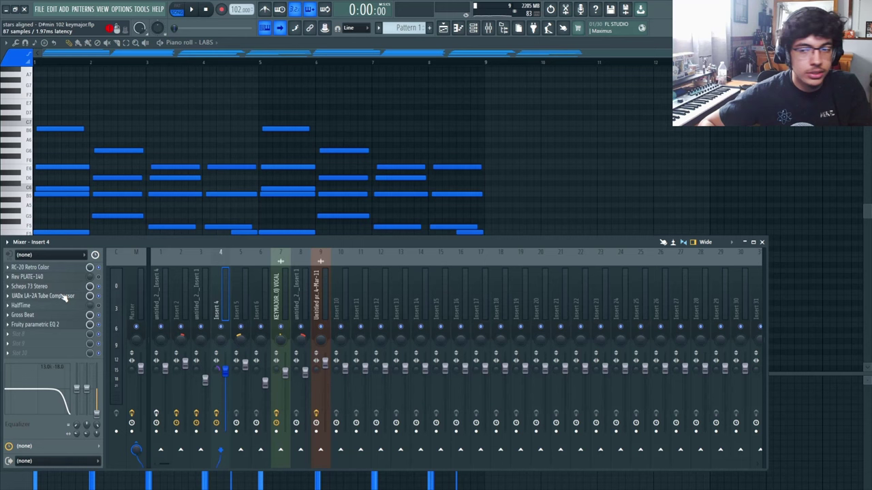
{"action": "left_click", "coordinate": [41, 267]}
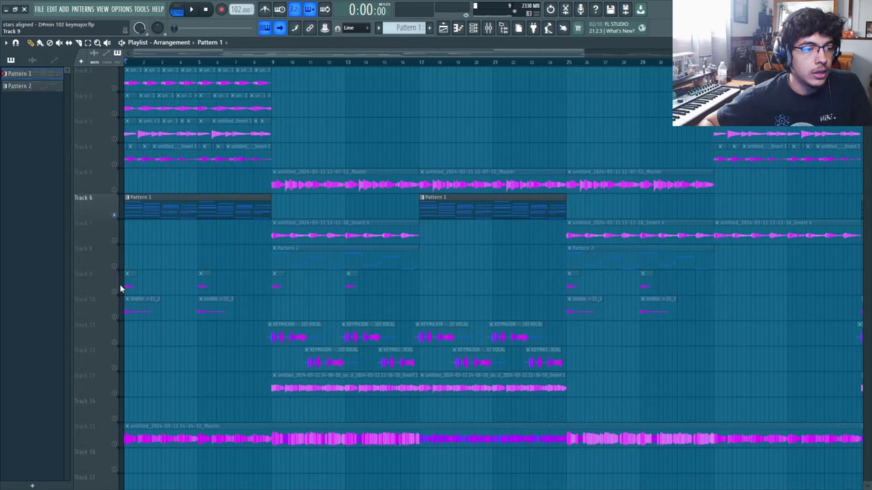
Solo playlist tracks 9 and 10 and play them from the start.
{"action": "right_click", "coordinate": [115, 316]}
{"action": "scroll", "coordinate": [109, 318], "scroll_direction": "up", "scroll_amount": 4}
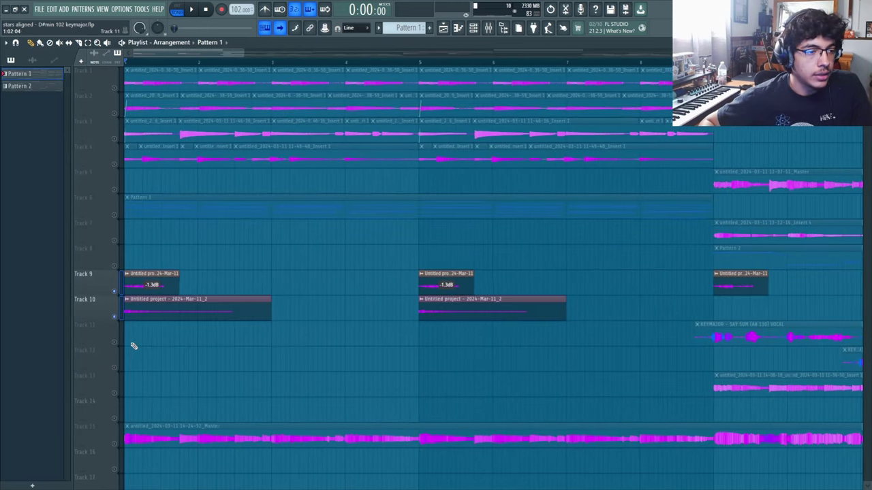
{"action": "key", "text": "space"}
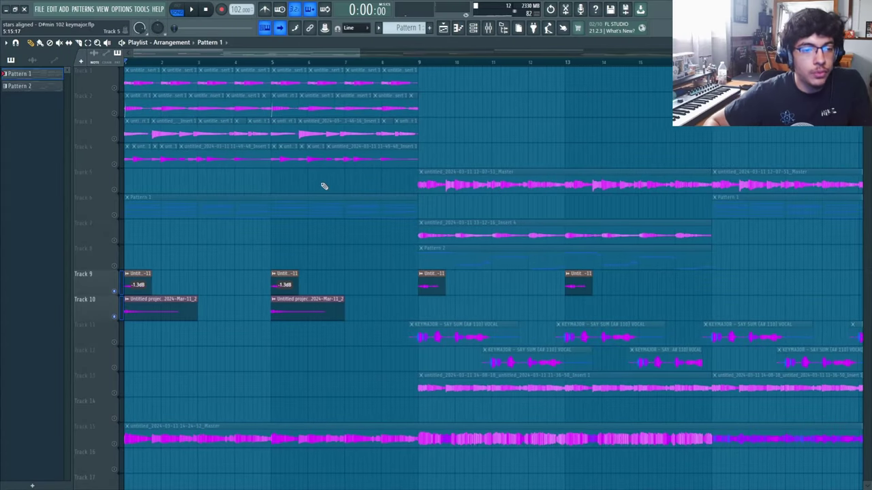
Select the vocal clips on tracks 11 and 12 in the section before bar 17, and place the playhead at bar 9.
{"action": "scroll", "coordinate": [340, 280], "scroll_direction": "down", "scroll_amount": 3}
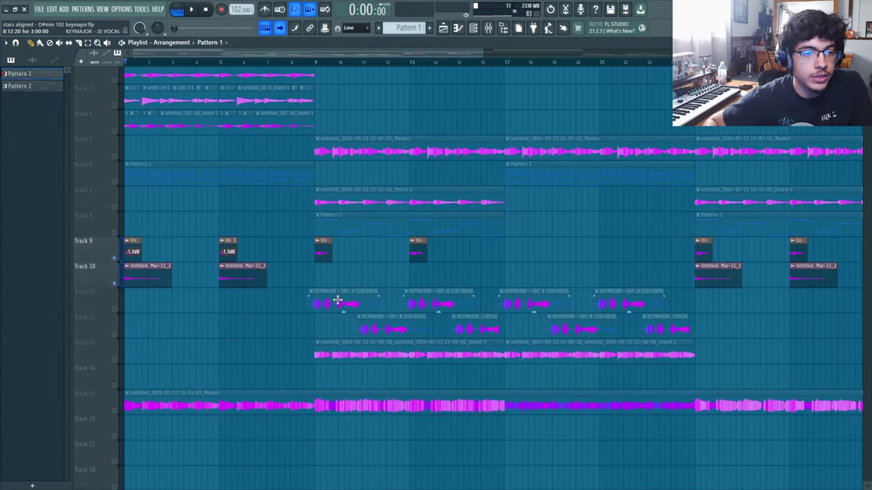
{"action": "left_click_drag", "start_coordinate": [337, 288], "coordinate": [473, 336]}
{"action": "scroll", "coordinate": [340, 313], "scroll_direction": "down", "scroll_amount": 3}
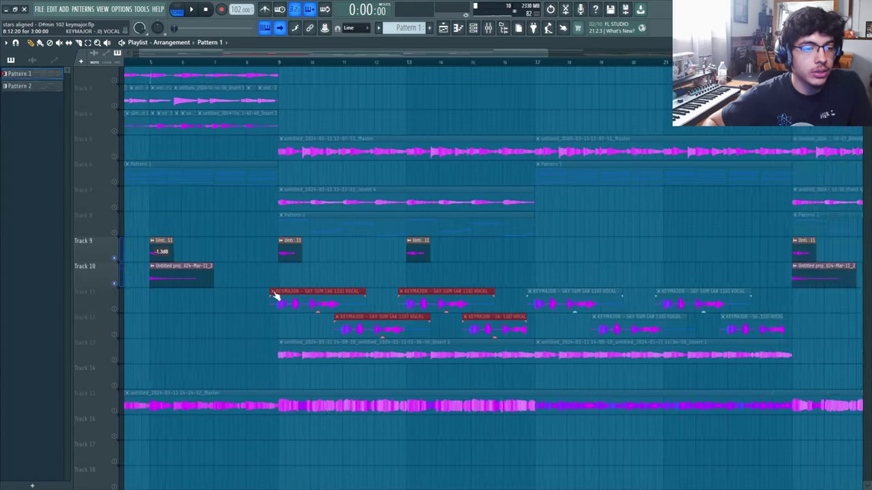
{"action": "scroll", "coordinate": [135, 160], "scroll_direction": "up", "scroll_amount": 1}
{"action": "left_click", "coordinate": [269, 63]}
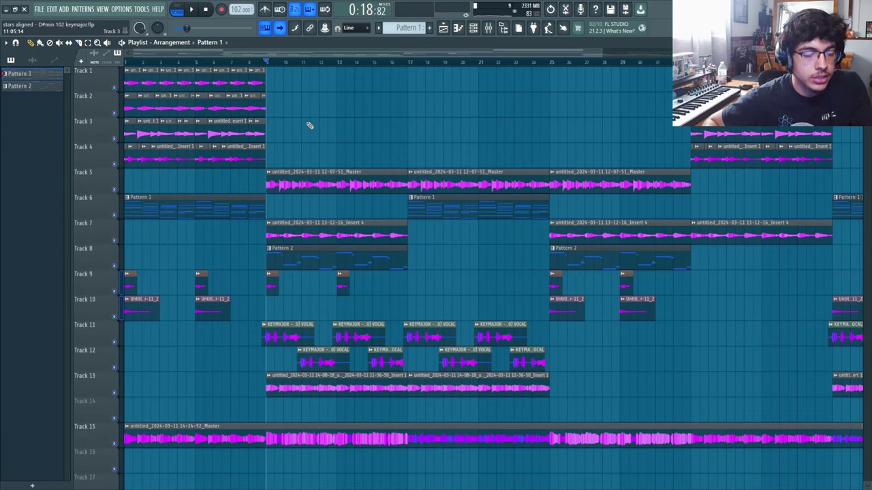
Solo tracks 1 to 4 with the playhead at bar 1, and solo track 5 and play it from bar 9.
{"action": "right_click", "coordinate": [114, 88]}
{"action": "left_click", "coordinate": [124, 63]}
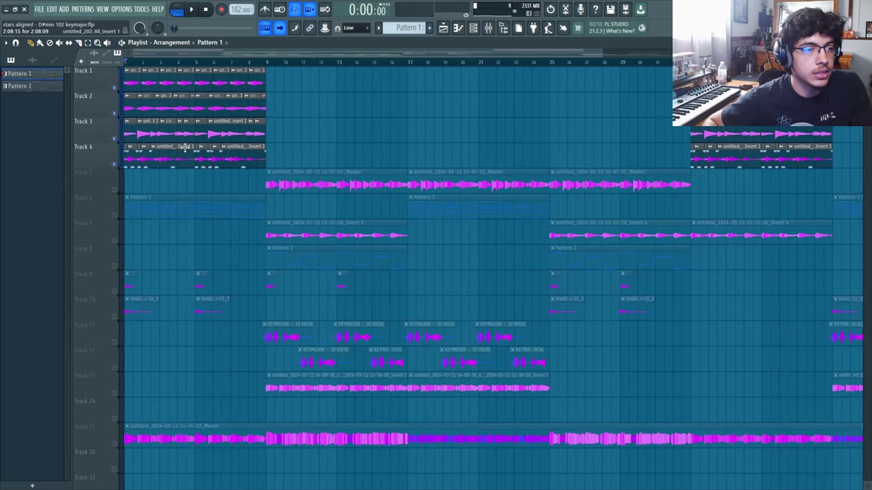
{"action": "right_click", "coordinate": [114, 190]}
{"action": "left_click", "coordinate": [269, 63]}
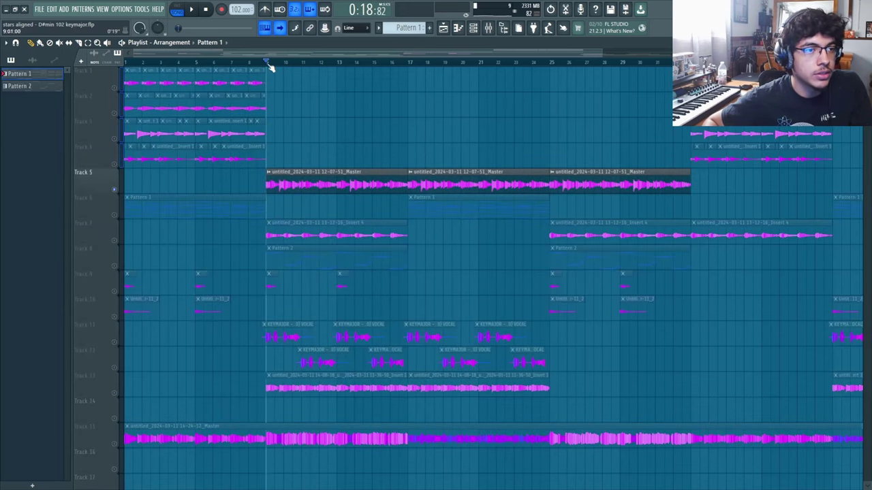
{"action": "key", "text": "space"}
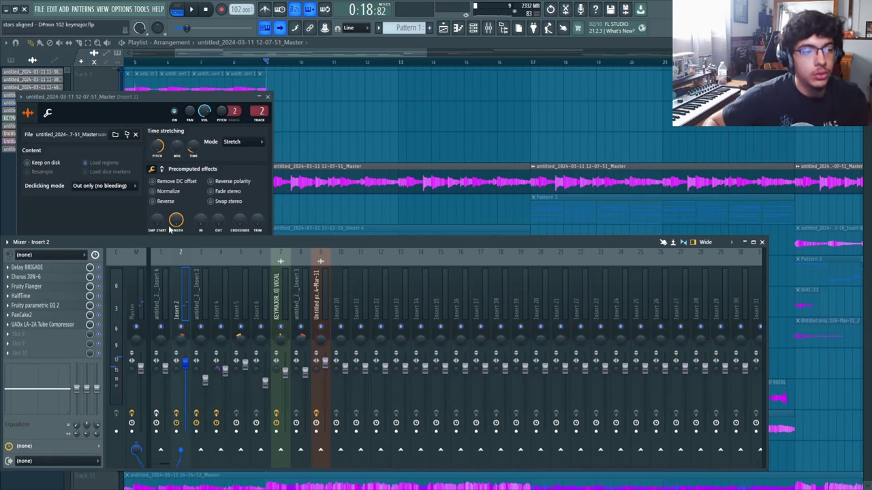
Reposition the mixer window and inspect the Delay BRIGADE effect on Insert 2, closing it when done.
{"action": "left_click_drag", "start_coordinate": [164, 242], "coordinate": [269, 217]}
{"action": "left_click", "coordinate": [132, 243]}
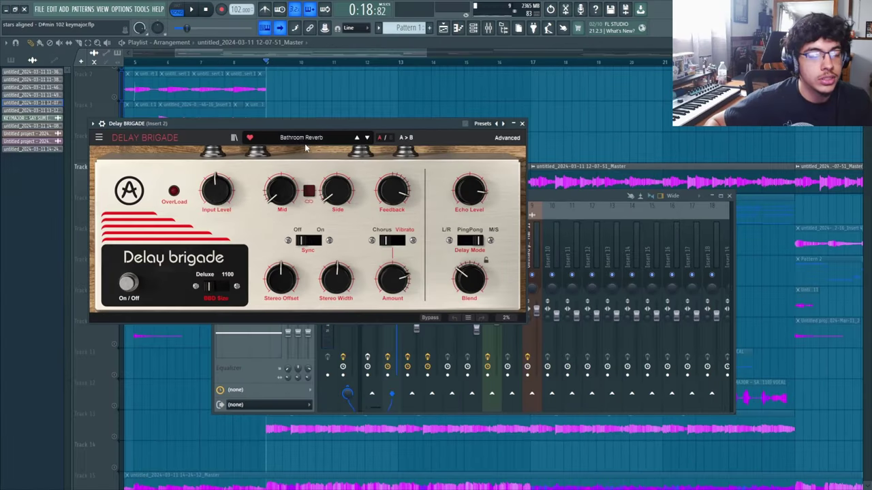
{"action": "left_click", "coordinate": [523, 124]}
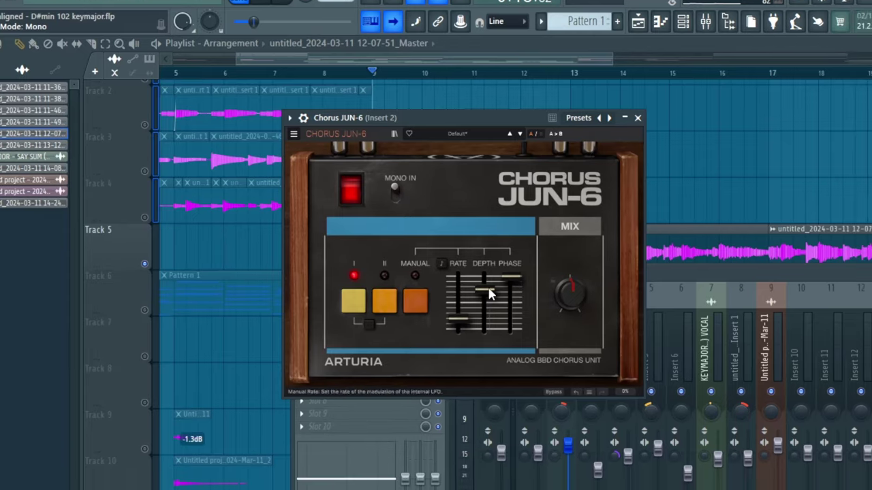
Inspect Chorus JUN-6, Fruity Flanger, HalfTime, Fruity parametric EQ 2 and PanCake2 on Insert 2, closing each one.
{"action": "key", "text": "Escape"}
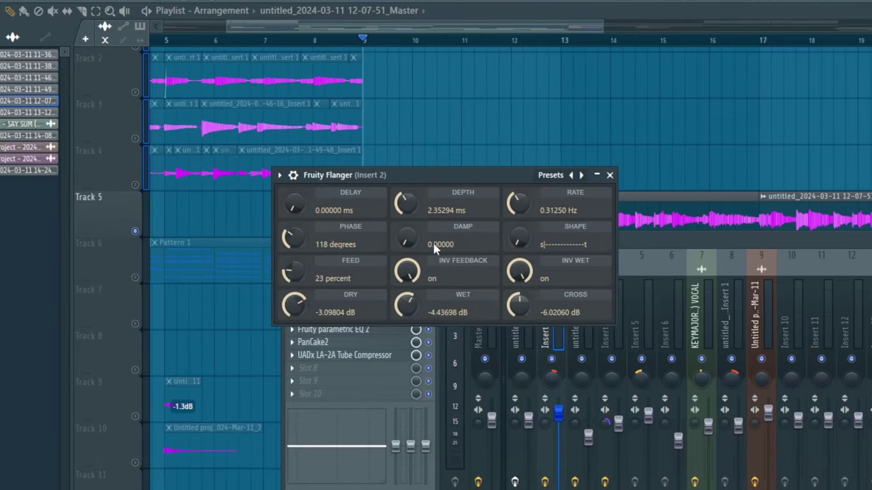
{"action": "key", "text": "Escape"}
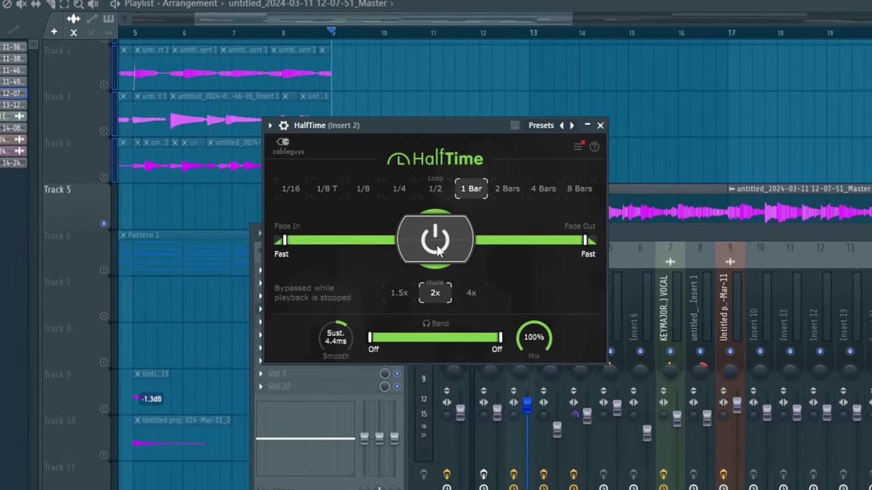
{"action": "key", "text": "Escape"}
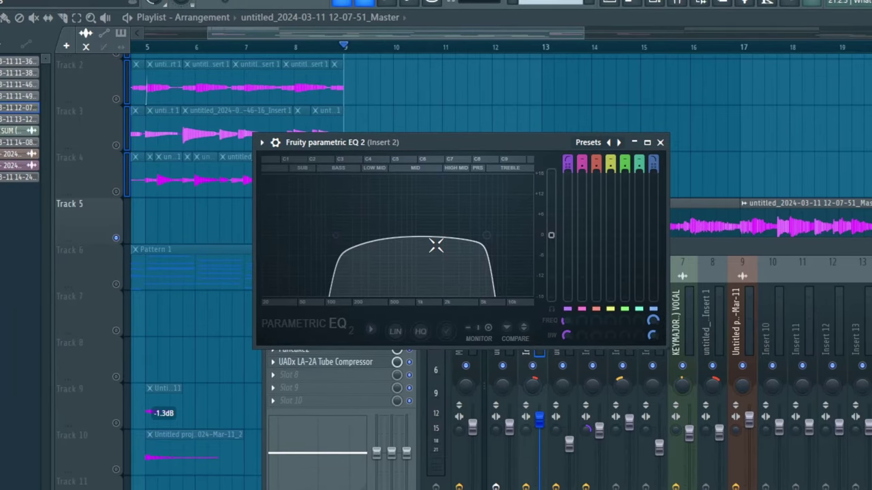
{"action": "key", "text": "Escape"}
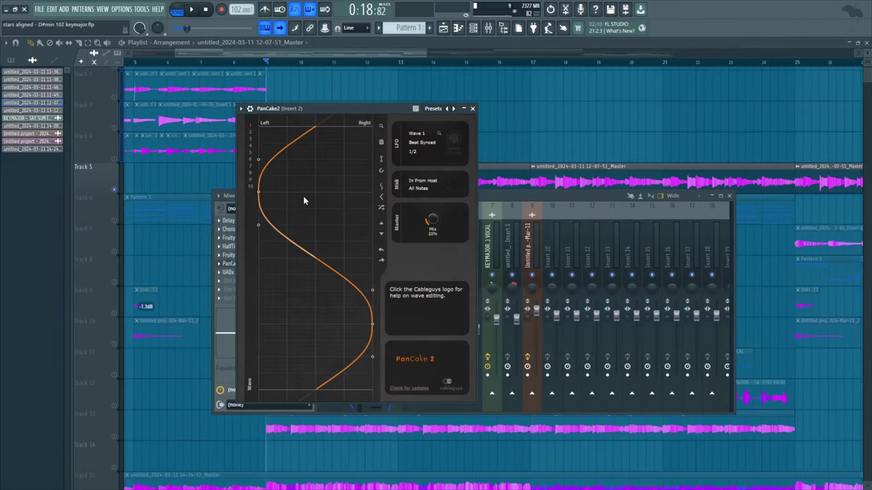
{"action": "key", "text": "Escape"}
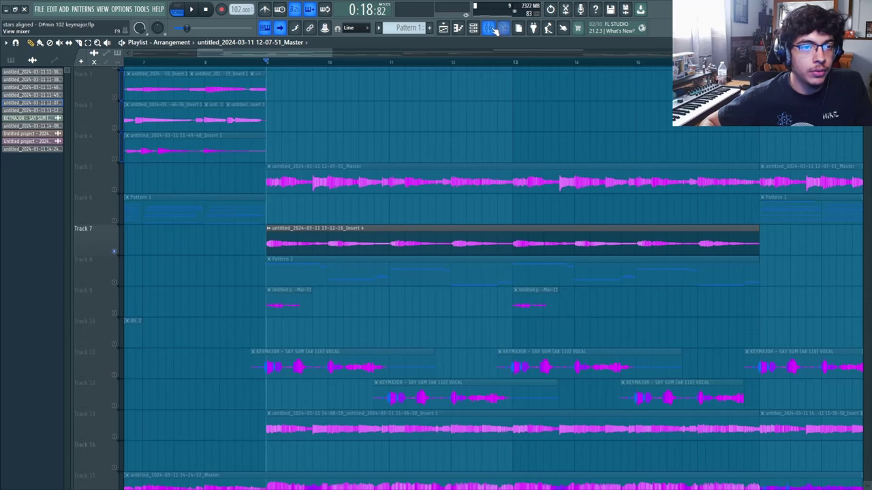
Show the mixer and compare the effect chains of Insert 2 and Insert 5 for the track 7 sample.
{"action": "left_click", "coordinate": [726, 13]}
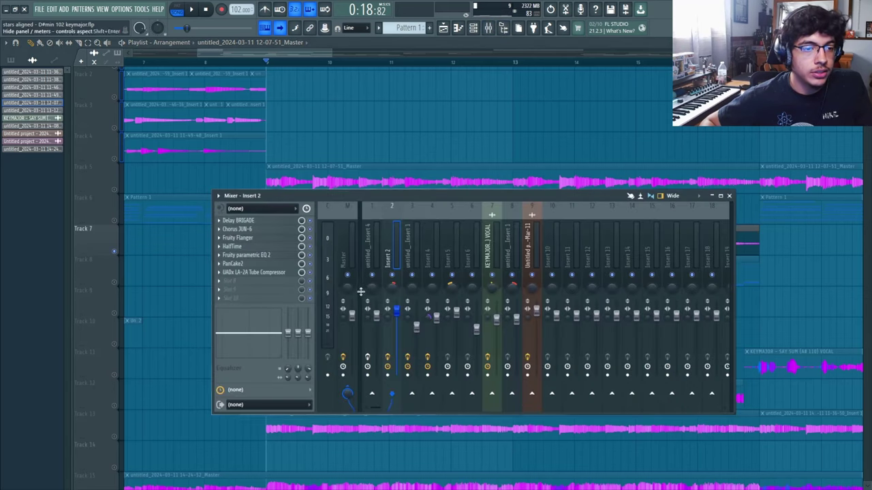
{"action": "left_click", "coordinate": [487, 27]}
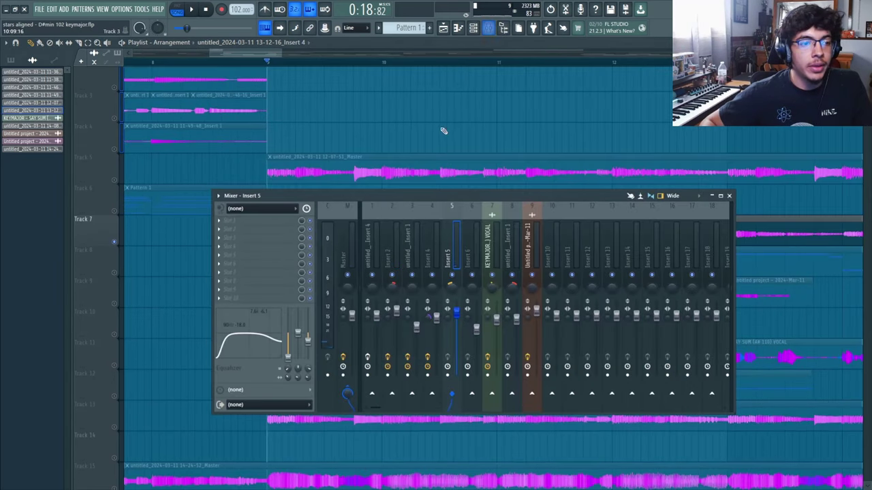
{"action": "left_click", "coordinate": [391, 255]}
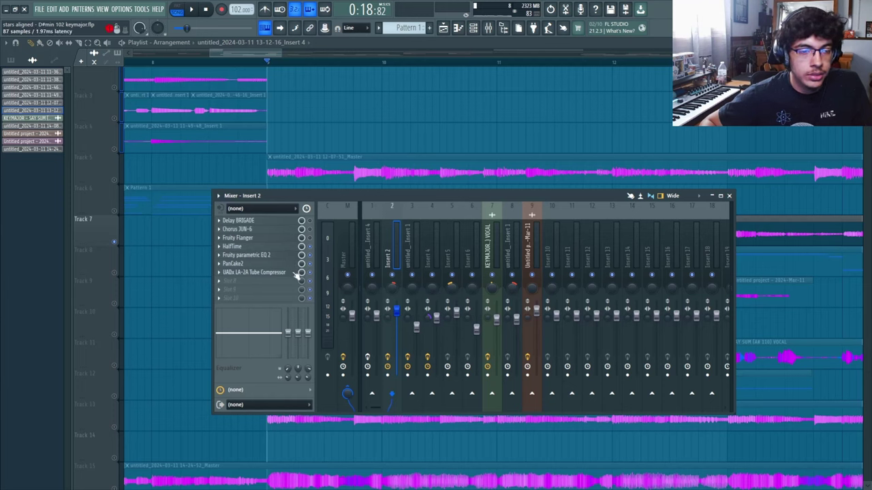
{"action": "left_click", "coordinate": [451, 243]}
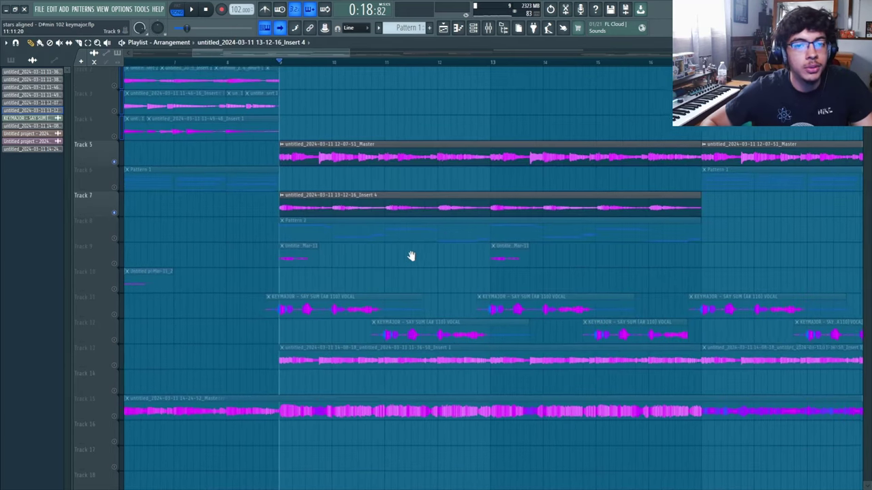
Examine where the track 5 and track 7 audio clips repeat across the arrangement.
{"action": "scroll", "coordinate": [410, 254], "scroll_direction": "up", "scroll_amount": 1}
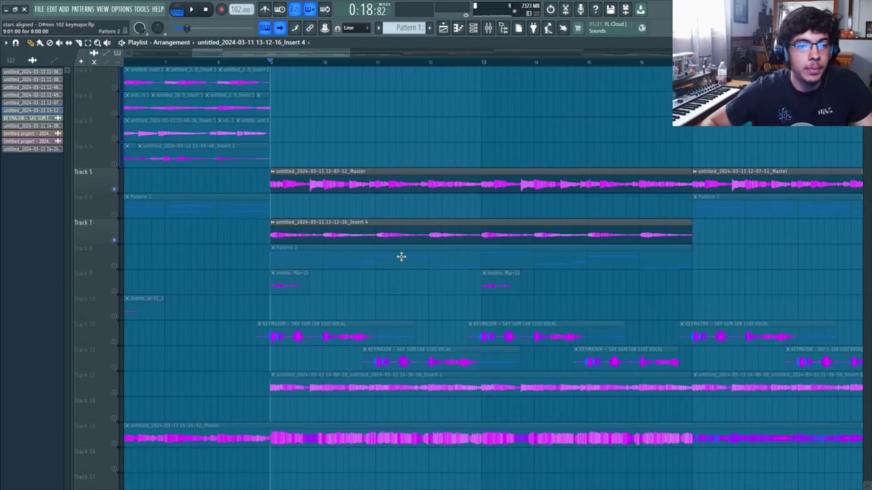
{"action": "scroll", "coordinate": [402, 256], "scroll_direction": "down", "scroll_amount": 2}
{"action": "scroll", "coordinate": [358, 226], "scroll_direction": "down", "scroll_amount": 4}
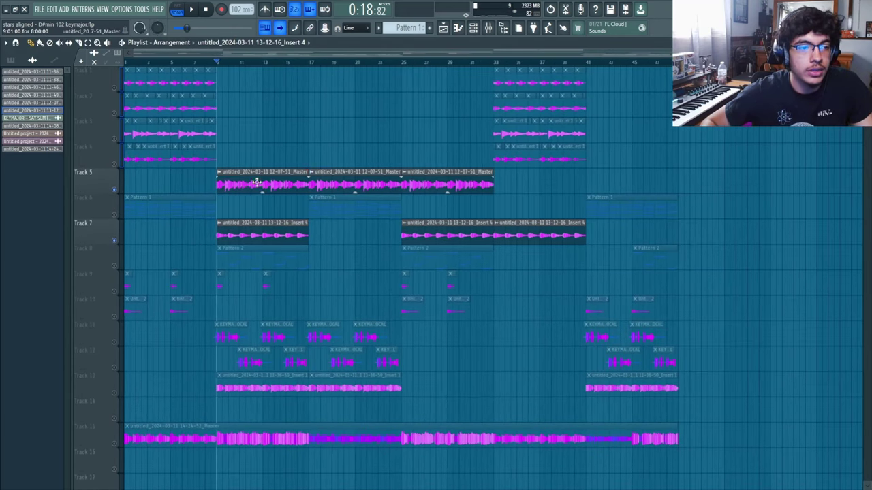
{"action": "left_click_drag", "start_coordinate": [256, 171], "coordinate": [440, 226]}
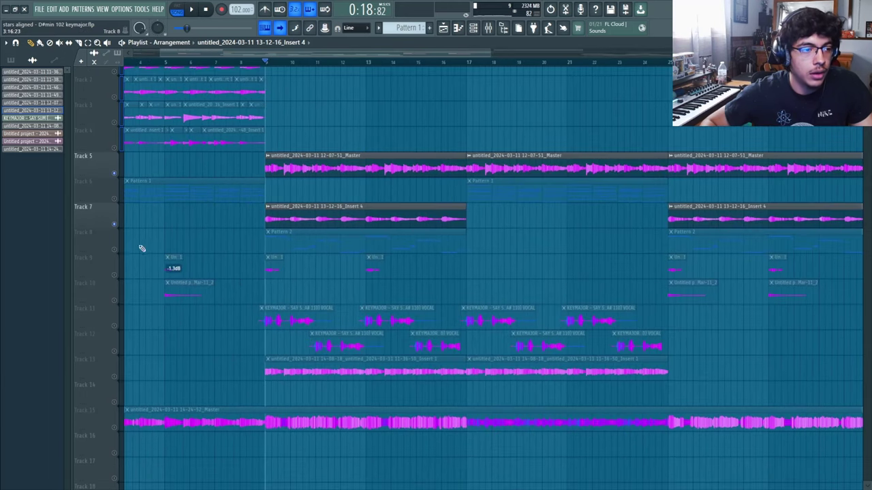
Bring all playlist tracks back from solo and mute the master recording on track 15.
{"action": "right_click", "coordinate": [120, 388]}
{"action": "scroll", "coordinate": [214, 313], "scroll_direction": "up", "scroll_amount": 3}
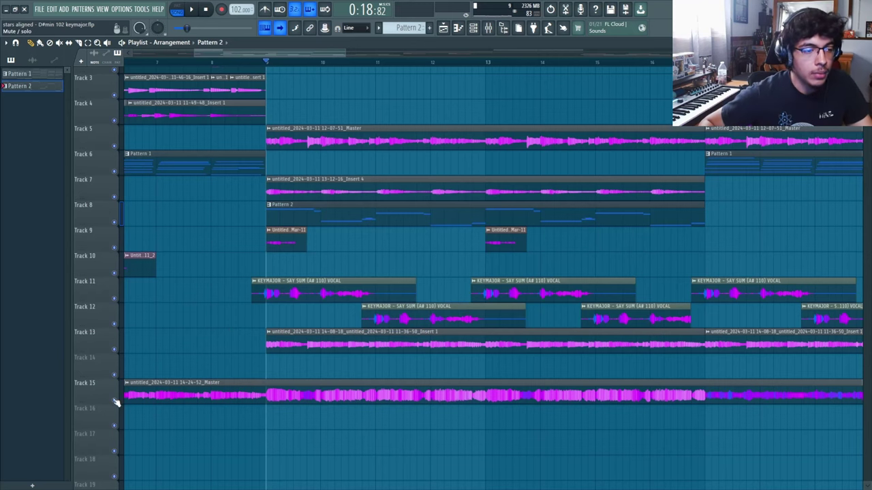
{"action": "left_click", "coordinate": [116, 400]}
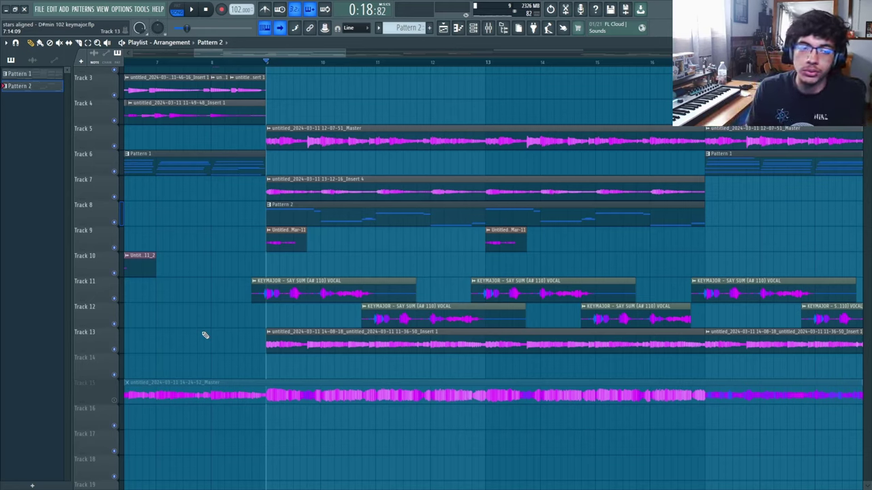
Pick the first SAY SUM vocal clip on track 11 and solo the vocal tracks 11 and 12.
{"action": "left_click", "coordinate": [262, 294]}
{"action": "right_click", "coordinate": [115, 298]}
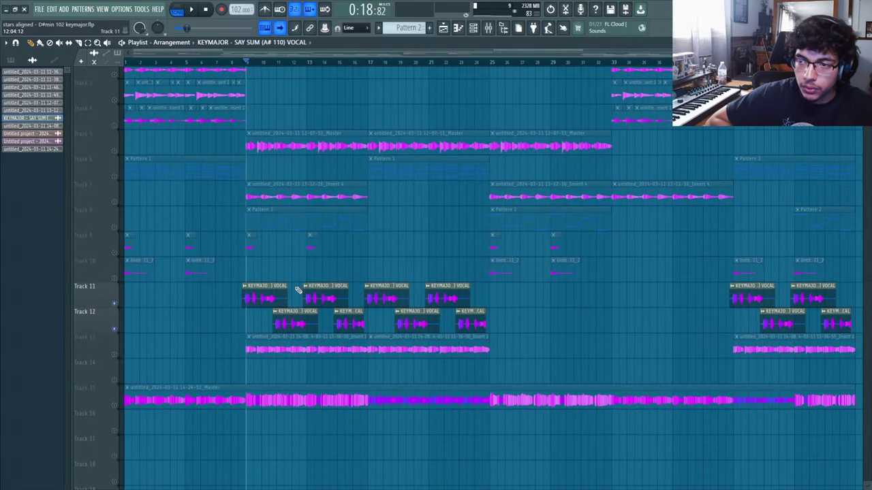
Show the browser and preview KEYMAJOR - SAY SUM (A# 110) VOCAL from the WET folder of VOCAL TAPES 1.0.
{"action": "key", "text": "alt+F8"}
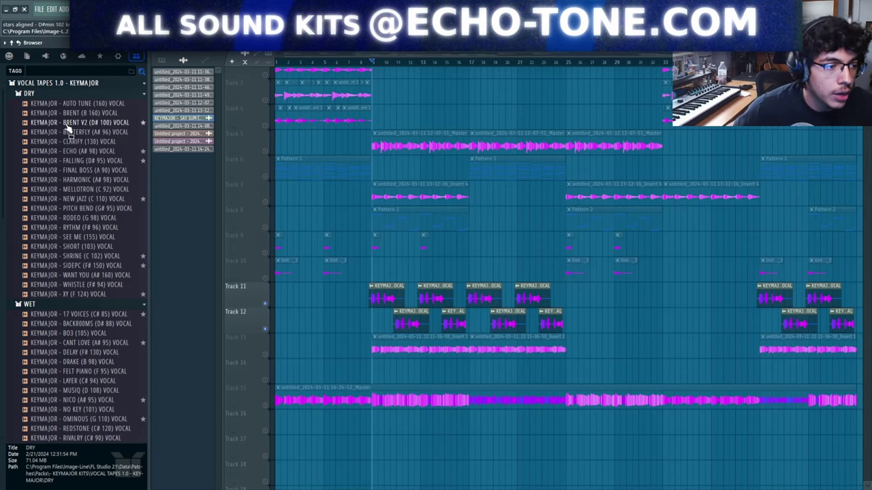
{"action": "scroll", "coordinate": [70, 136], "scroll_direction": "down", "scroll_amount": 3}
{"action": "left_click", "coordinate": [89, 389]}
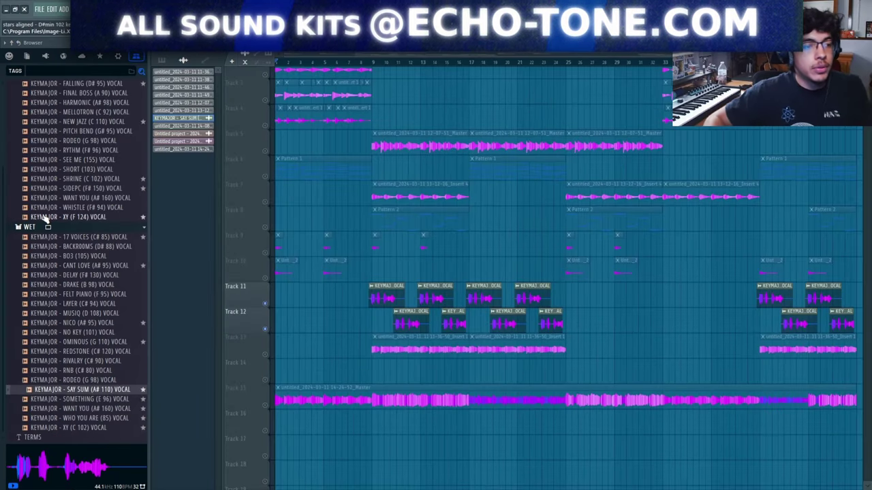
{"action": "scroll", "coordinate": [44, 218], "scroll_direction": "up", "scroll_amount": 2}
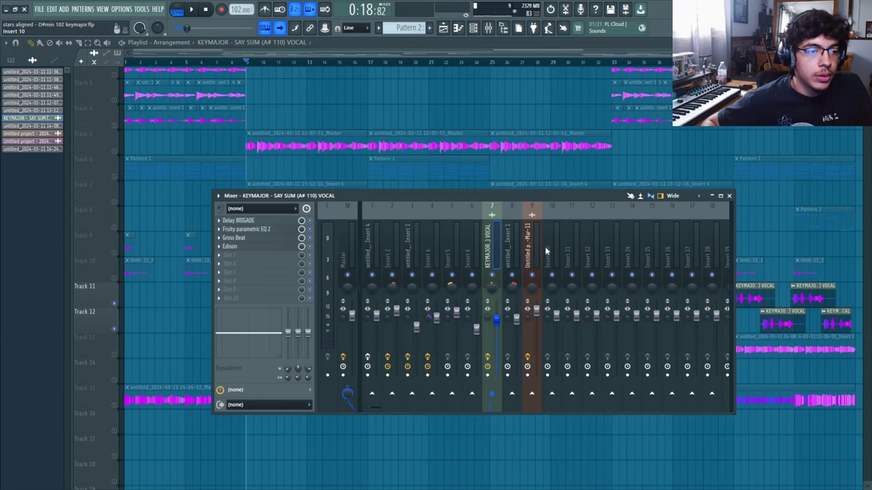
Examine the Delay BRIGADE and Gross Beat effects on the mixer insert of the KEYMAJOR - SAY SUM vocal.
{"action": "left_click", "coordinate": [279, 222]}
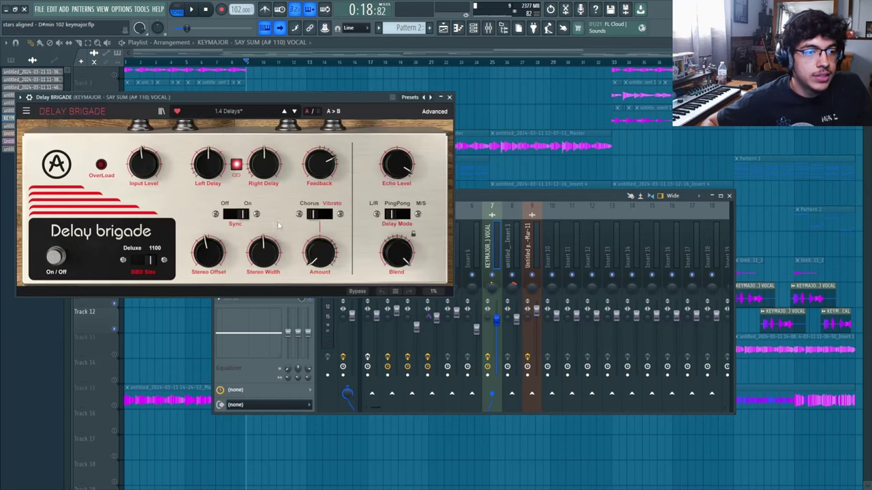
{"action": "left_click", "coordinate": [449, 97]}
{"action": "left_click", "coordinate": [282, 239]}
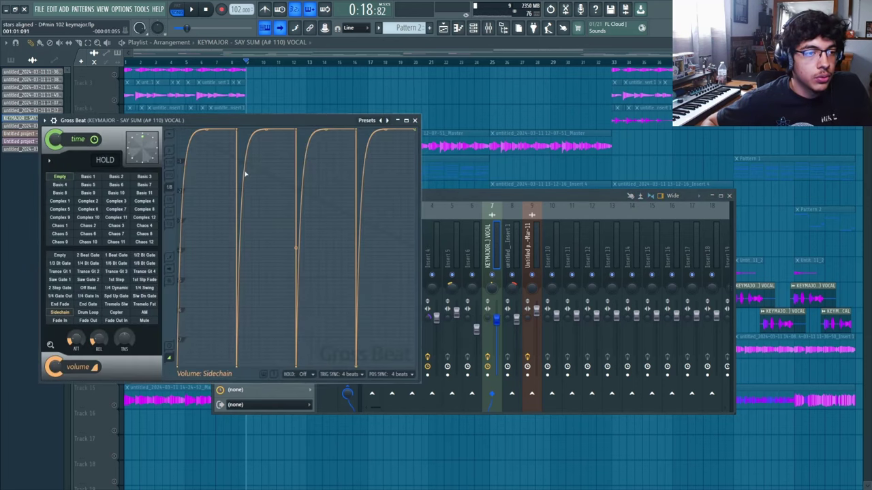
{"action": "left_click_drag", "start_coordinate": [262, 120], "coordinate": [270, 117]}
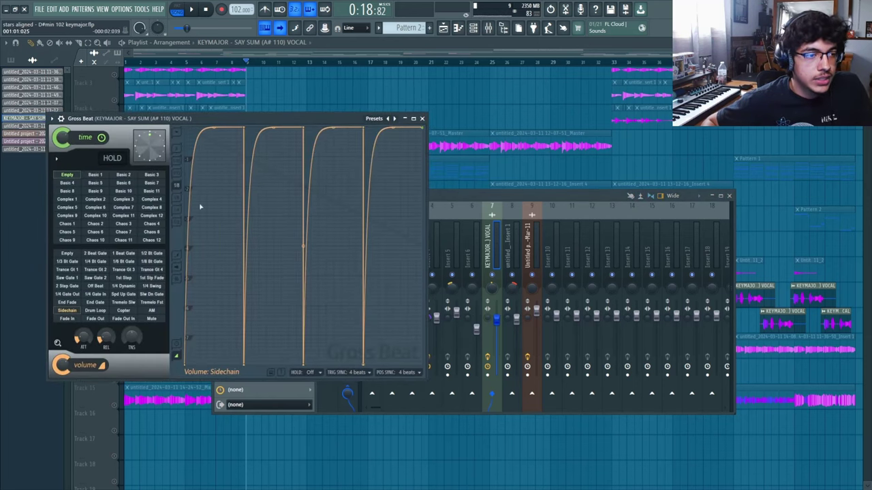
{"action": "left_click", "coordinate": [423, 118]}
{"action": "left_click", "coordinate": [272, 247]}
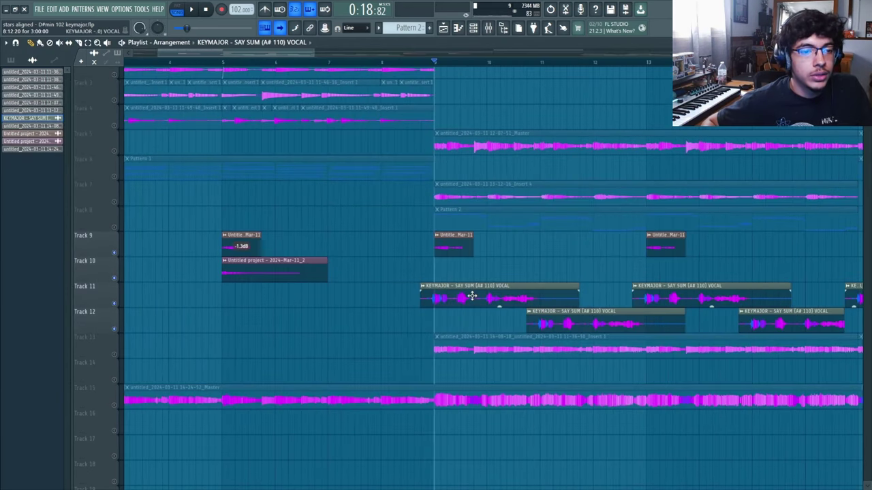
{"action": "left_click", "coordinate": [488, 28]}
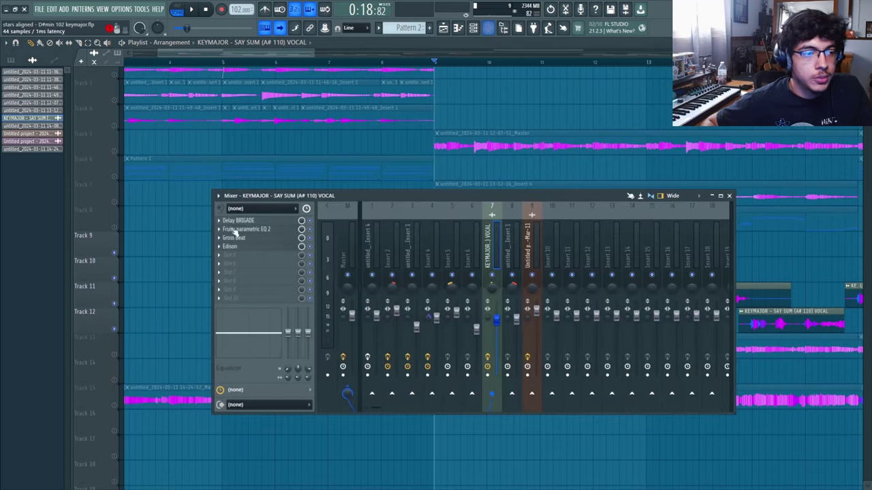
{"action": "left_click", "coordinate": [285, 247]}
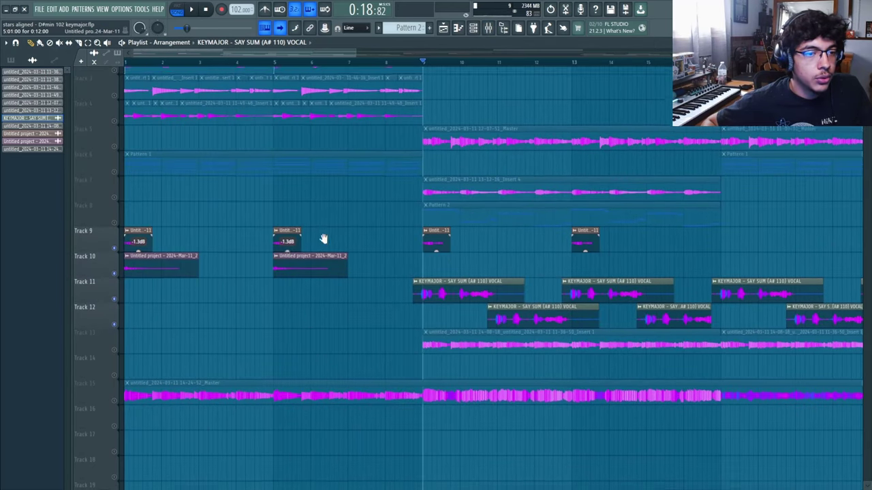
Examine the Fruity soft clipper and SoundShifter Pitch Stereo settings on the Master channel and close all the open windows.
{"action": "left_click_drag", "start_coordinate": [596, 225], "coordinate": [126, 273]}
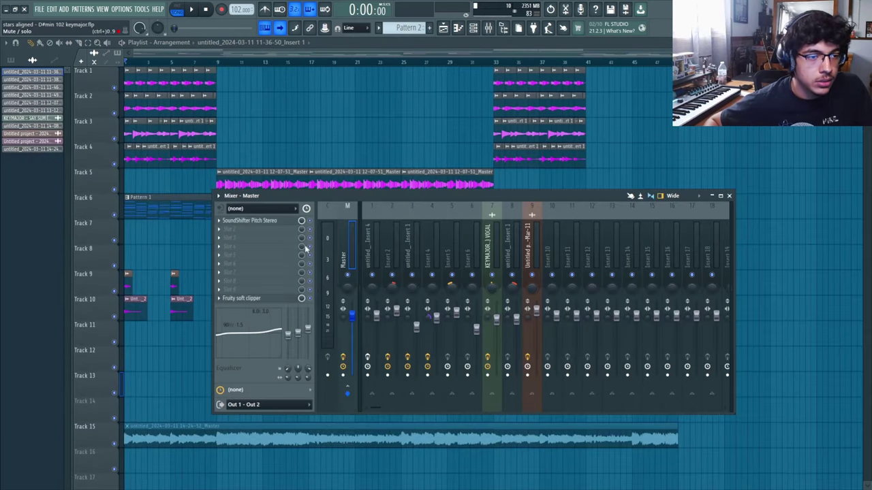
{"action": "left_click", "coordinate": [242, 298]}
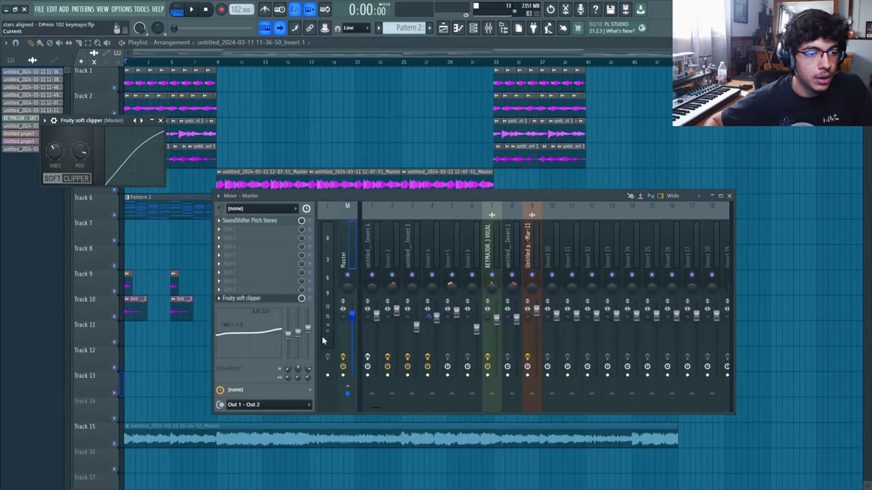
{"action": "left_click", "coordinate": [249, 220]}
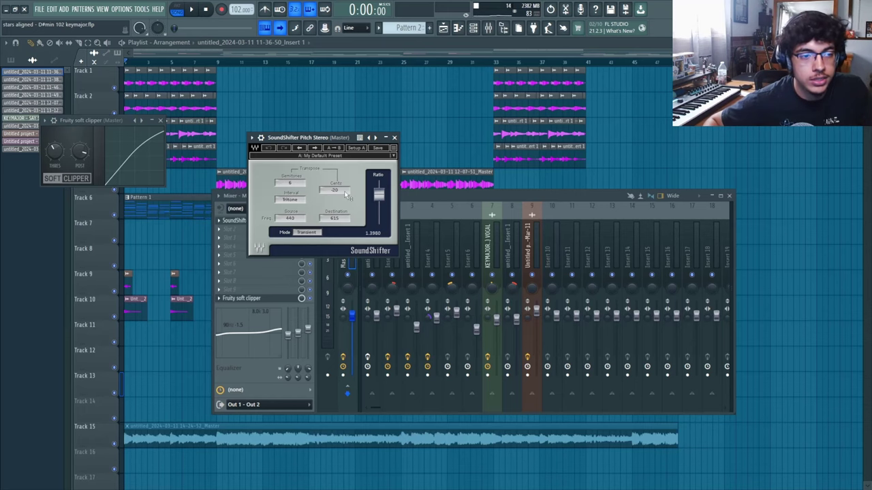
{"action": "key", "text": "F12"}
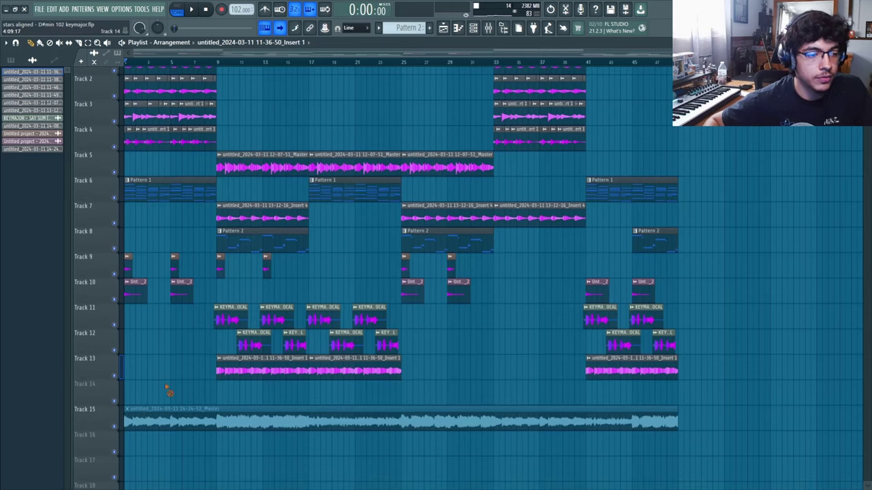
Show the browser and go from the VOCAL TAPES 1.0 folder back up to the KEYMAJOR KITS folder listing.
{"action": "scroll", "coordinate": [233, 343], "scroll_direction": "down", "scroll_amount": 3}
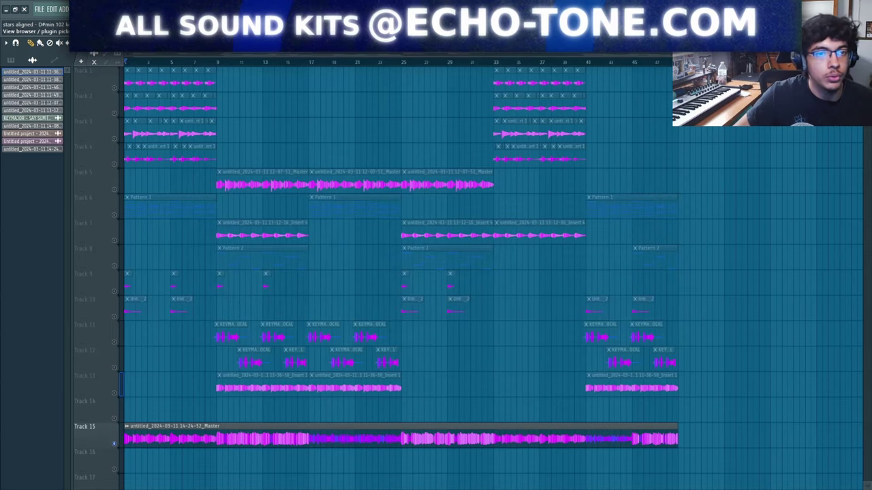
{"action": "key", "text": "alt+F8"}
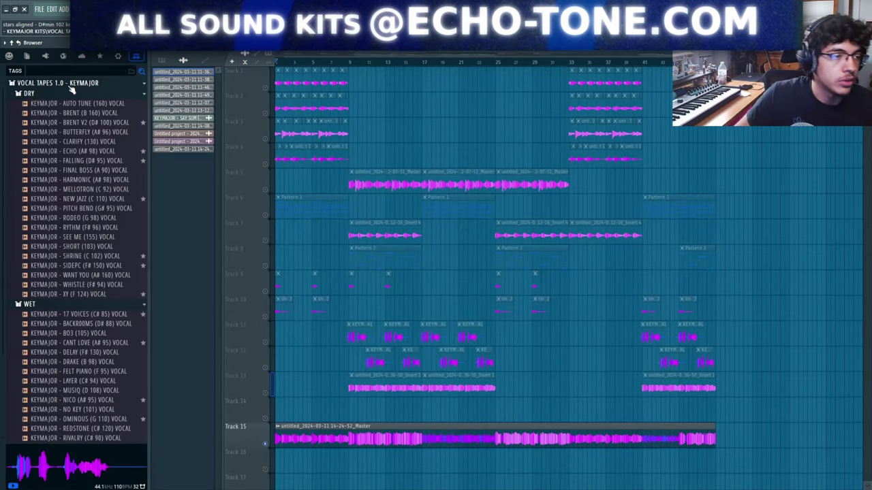
{"action": "left_click", "coordinate": [70, 84]}
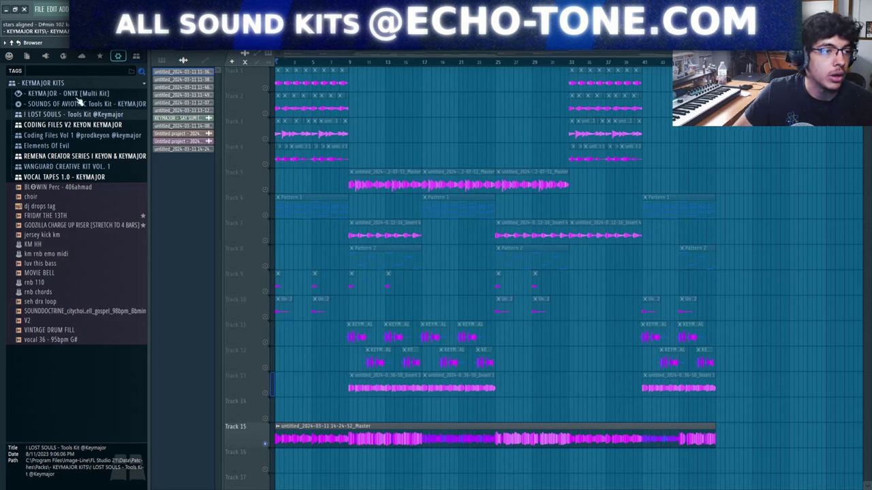